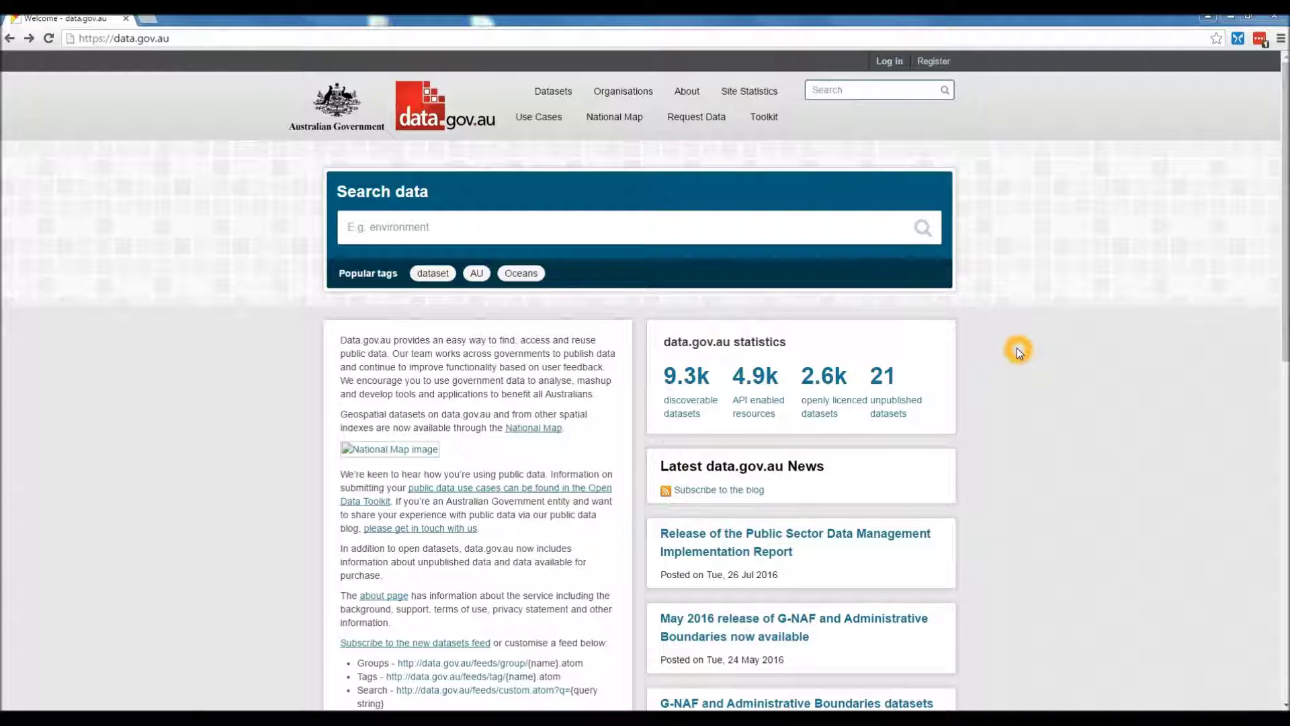
# - Log in to data.gov.au with the saved username and password
pyautogui.click(887, 61)
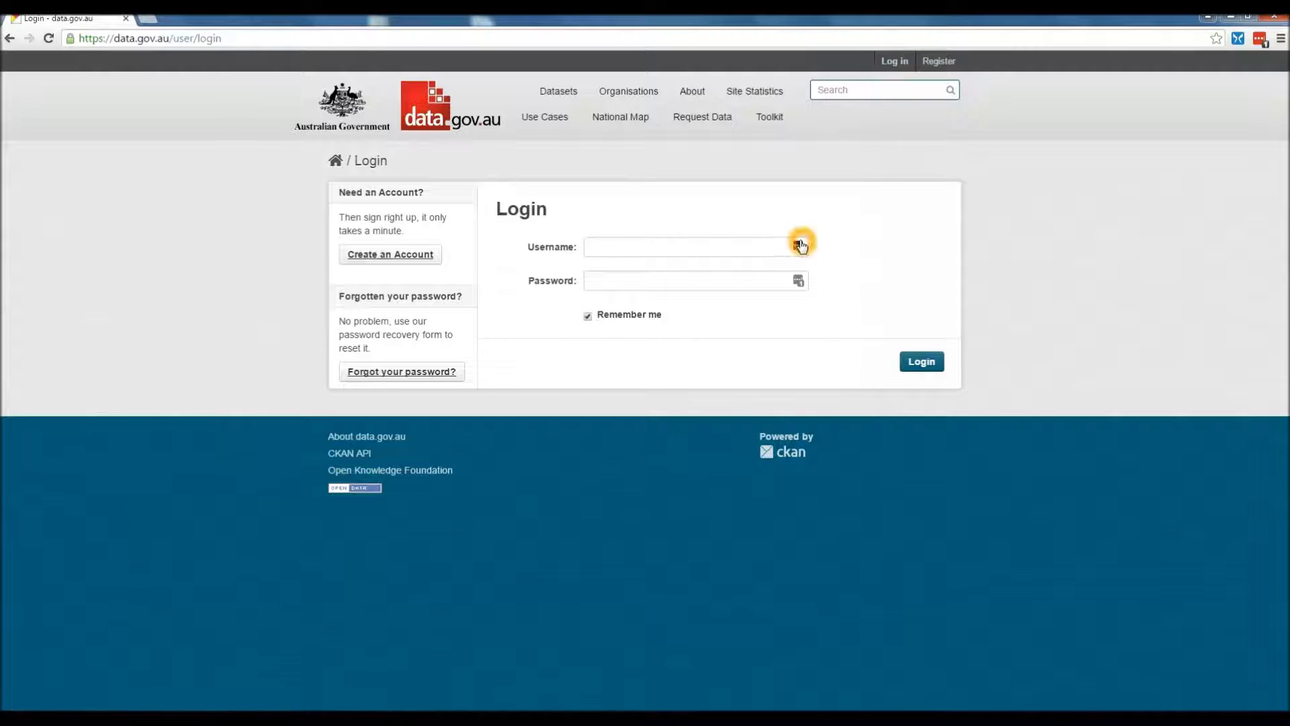
pyautogui.click(799, 246)
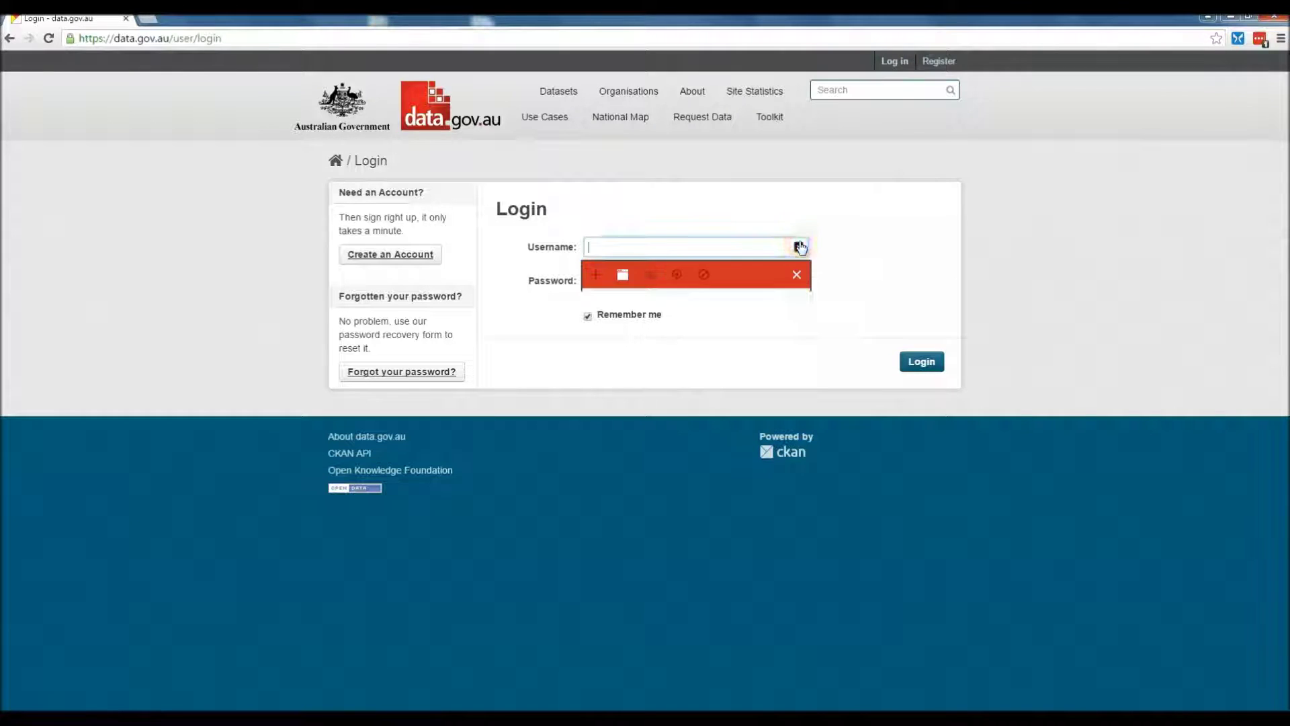
pyautogui.click(641, 328)
pyautogui.click(912, 364)
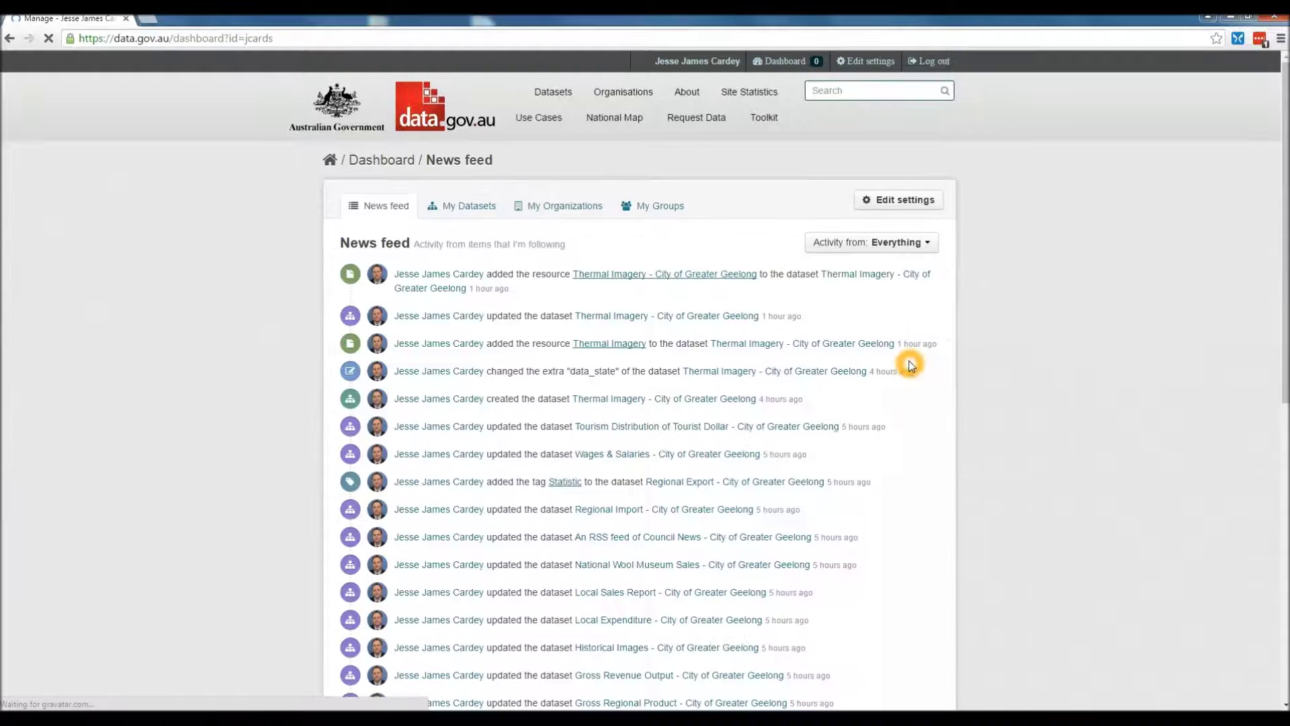
# - Open the form for adding a new dataset from the site's dataset listing and go to its title
pyautogui.scroll(-6, 585, 230)
pyautogui.scroll(3, 766, 323)
pyautogui.scroll(3, 773, 366)
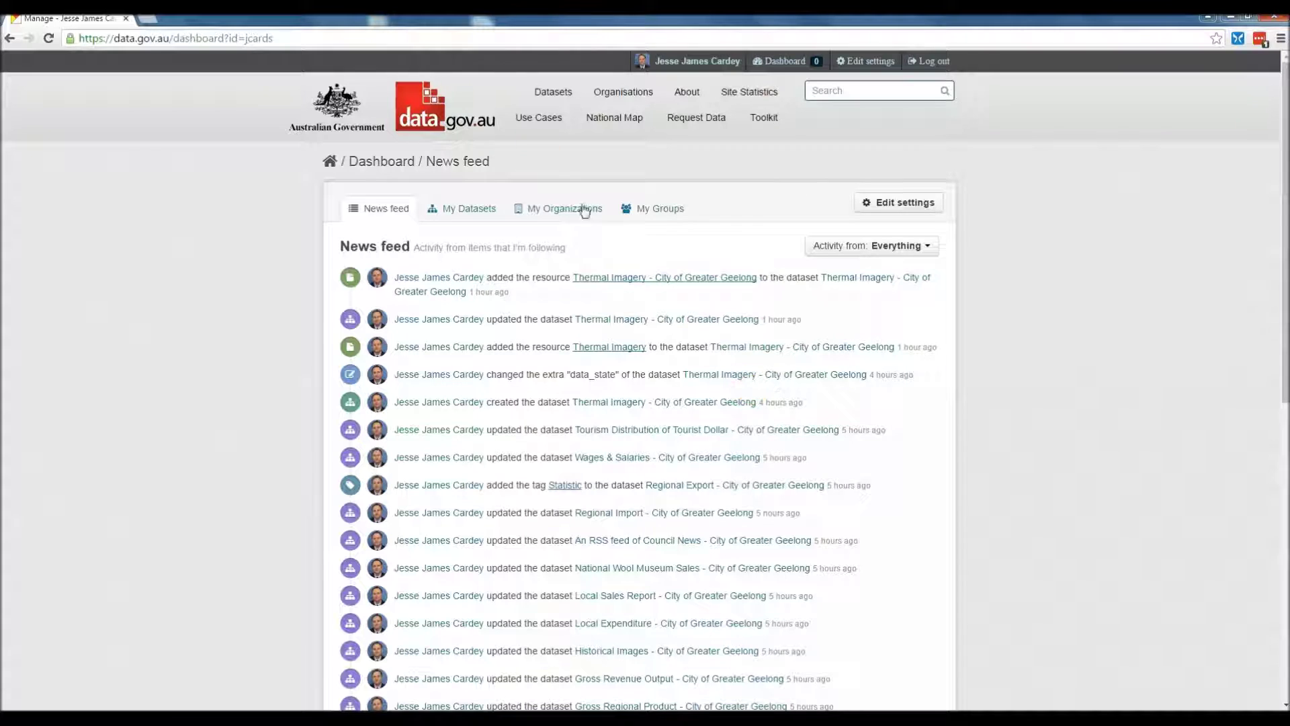
pyautogui.click(564, 92)
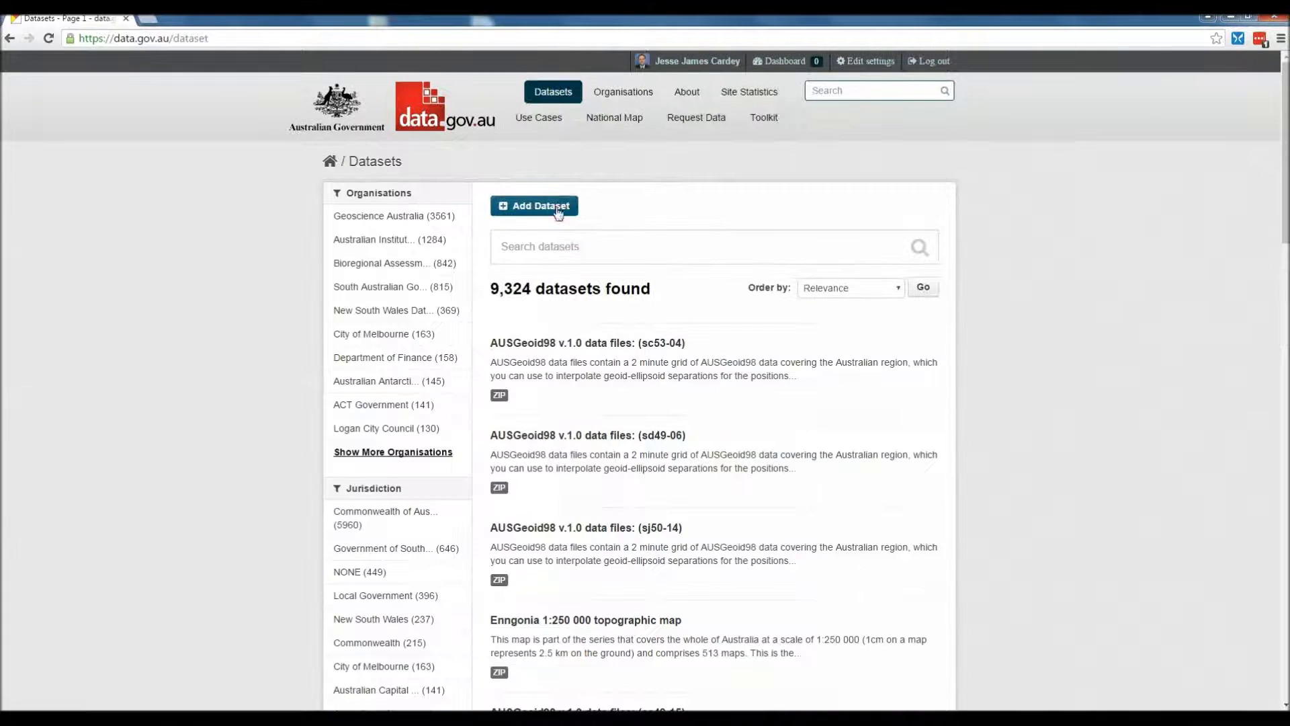
pyautogui.click(557, 211)
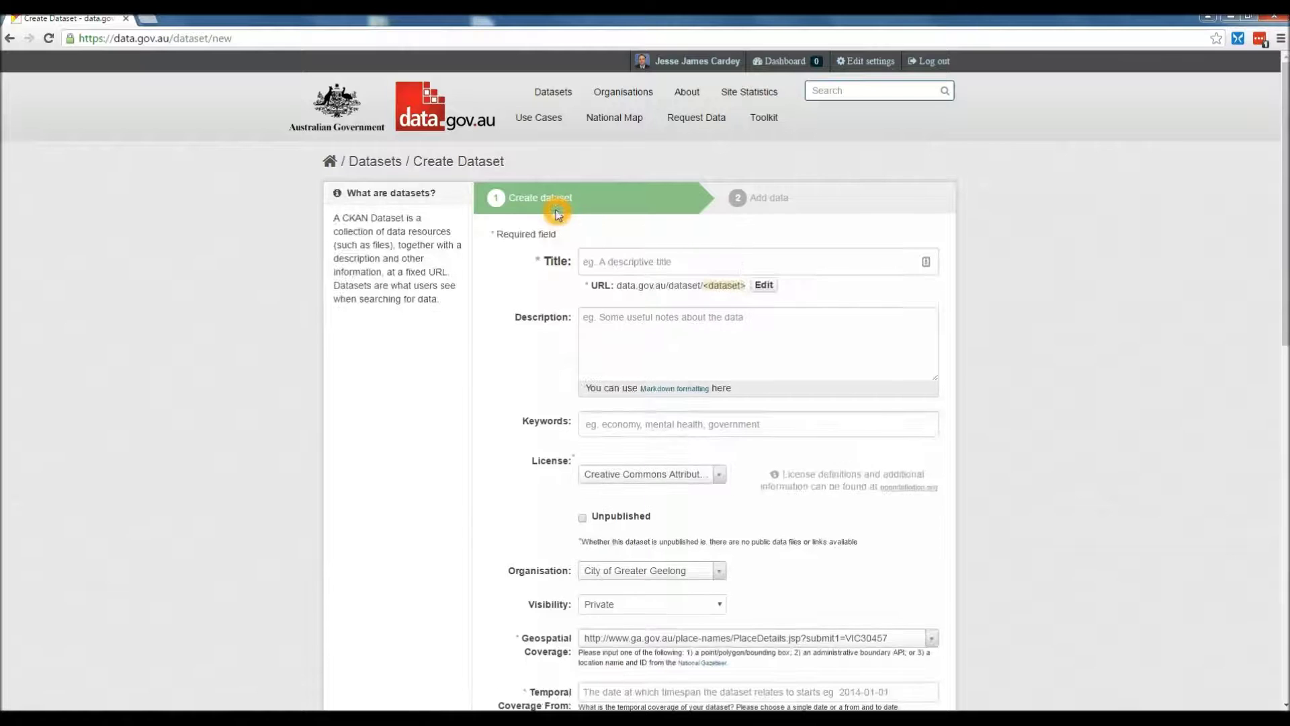
pyautogui.click(649, 256)
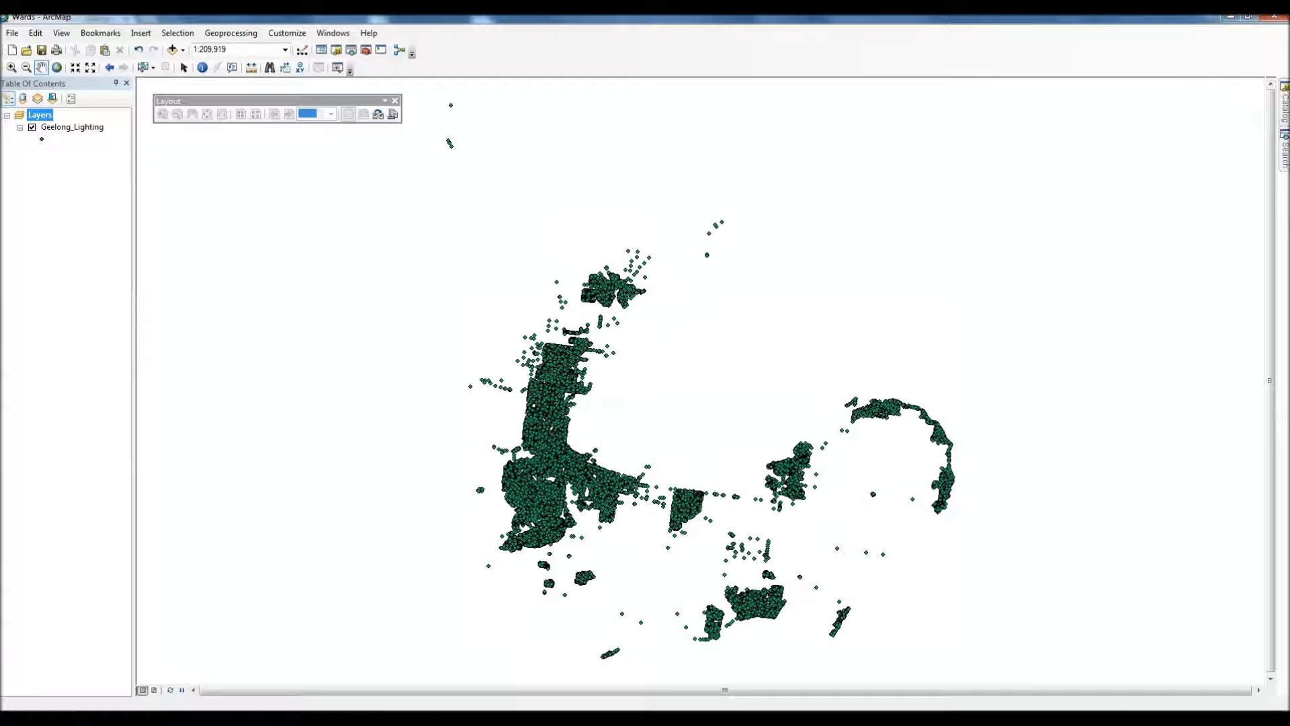
# - Switch to ArcMap and identify points in the Geelong_Lighting layer to inspect their attributes
pyautogui.click(507, 309)
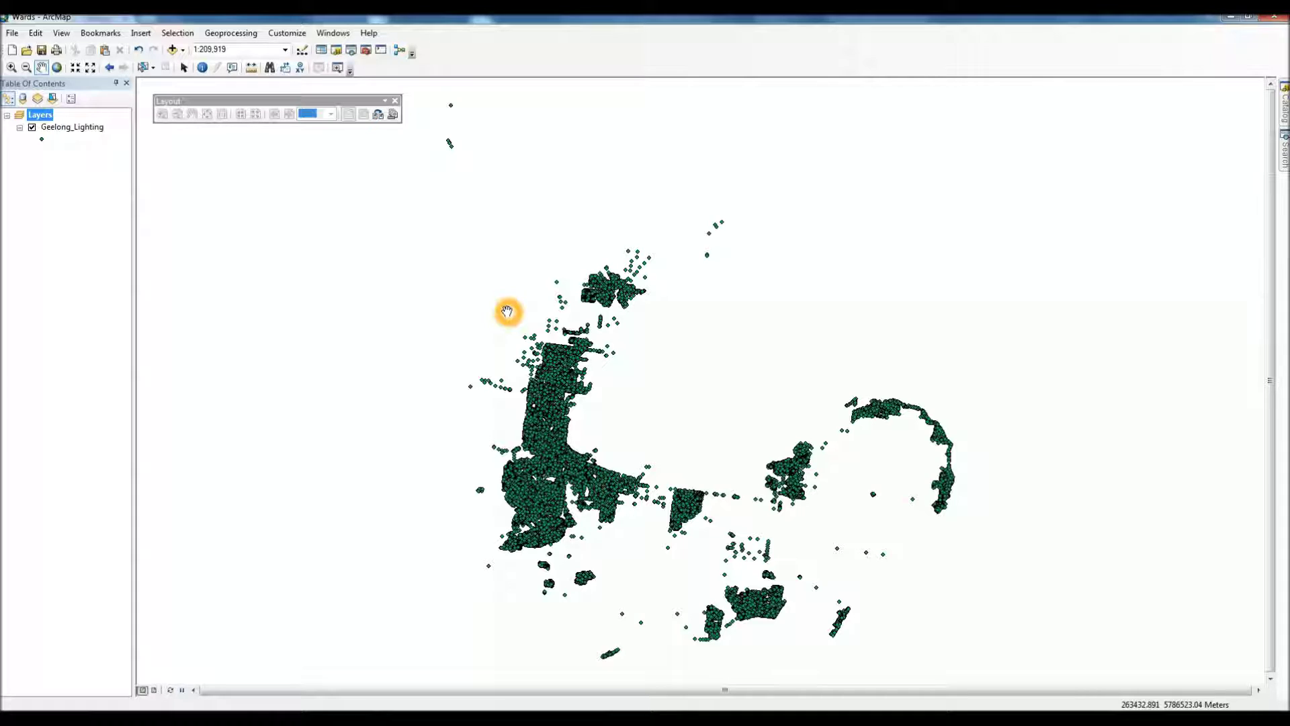
pyautogui.moveTo(587, 481); pyautogui.dragTo(596, 385)
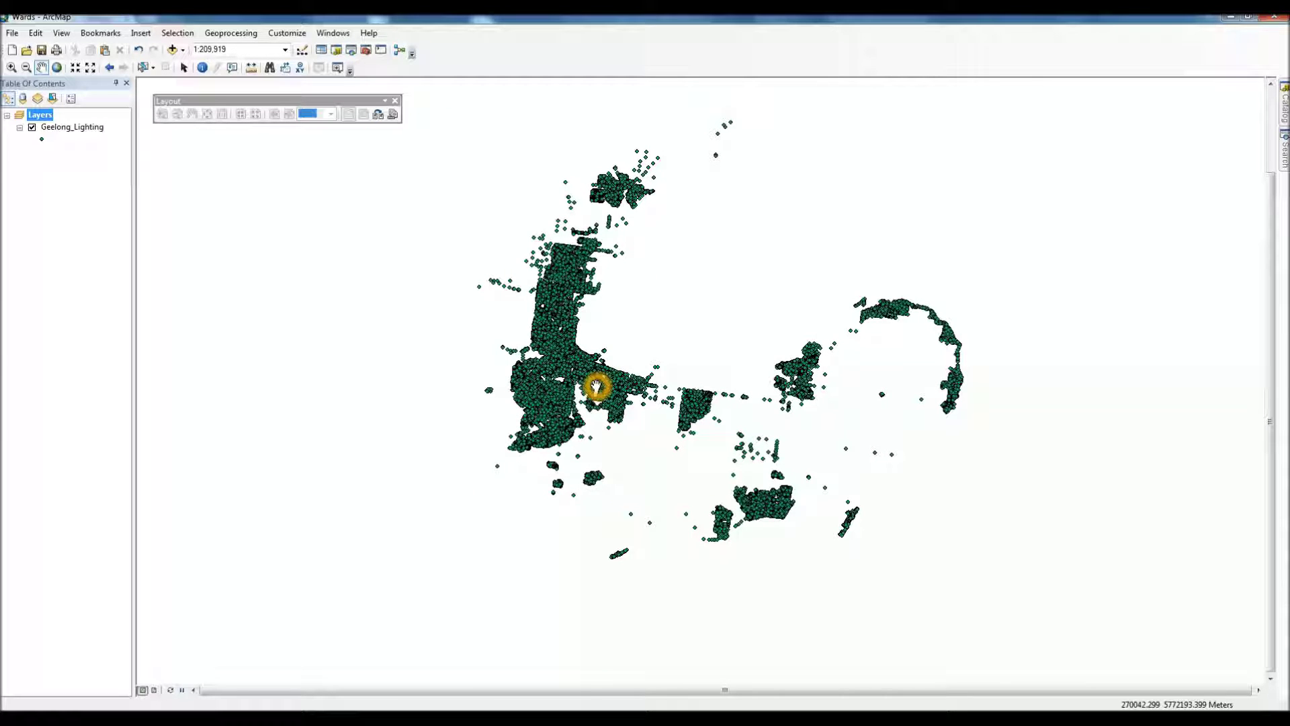
pyautogui.click(203, 67)
pyautogui.click(566, 399)
pyautogui.moveTo(621, 316); pyautogui.dragTo(622, 383)
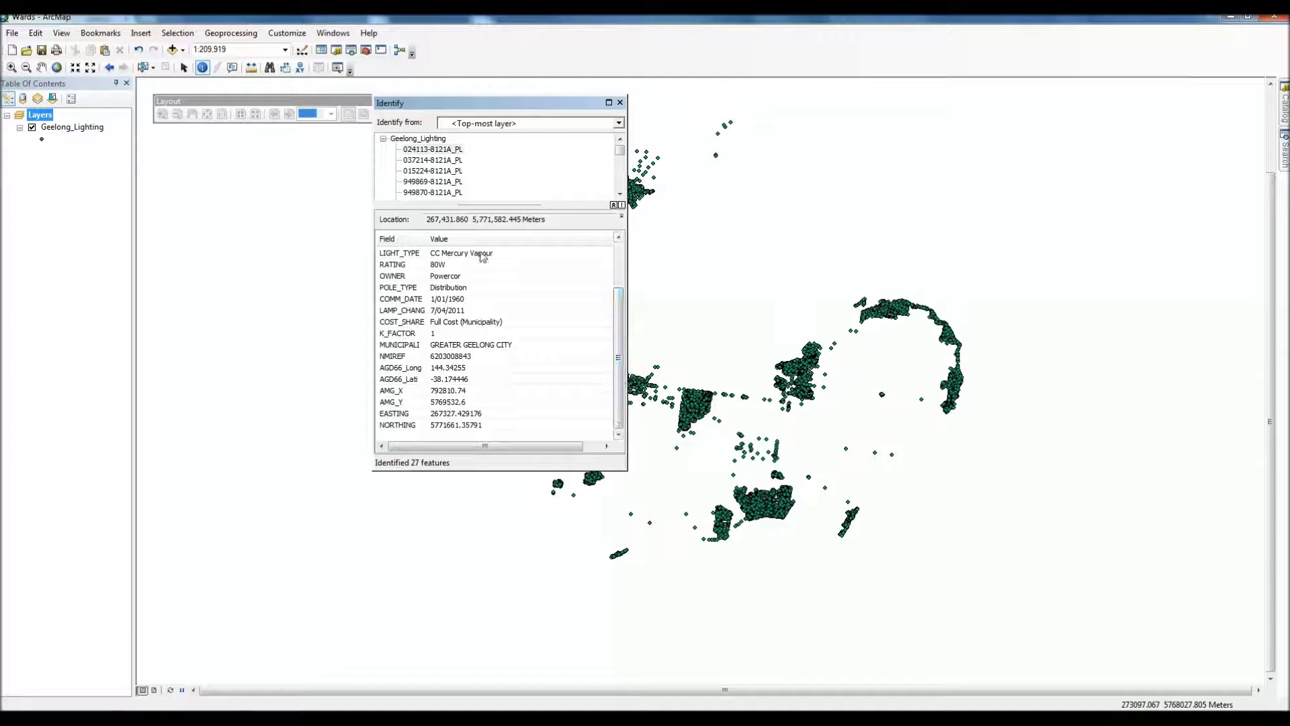
pyautogui.click(618, 102)
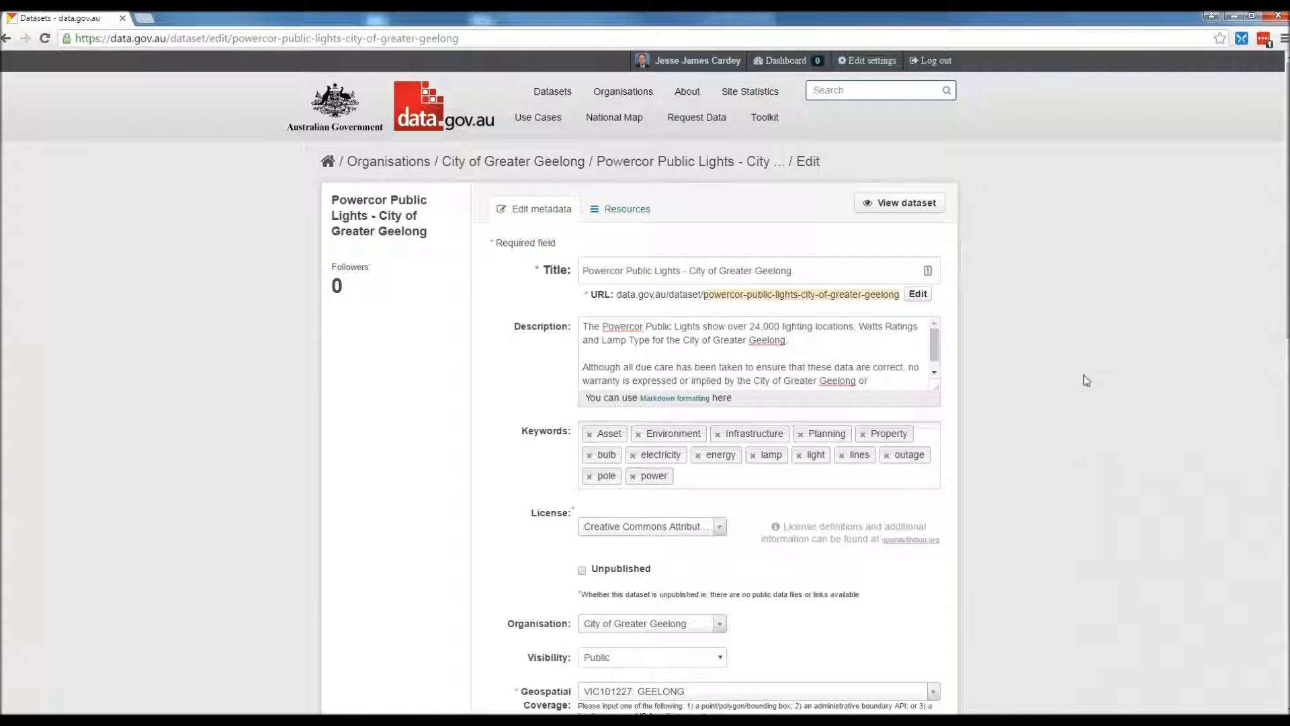
# - Switch to the Powercor Public Lights dataset's edit page and review its title and full description, including the warranty disclaimer
pyautogui.click(847, 273)
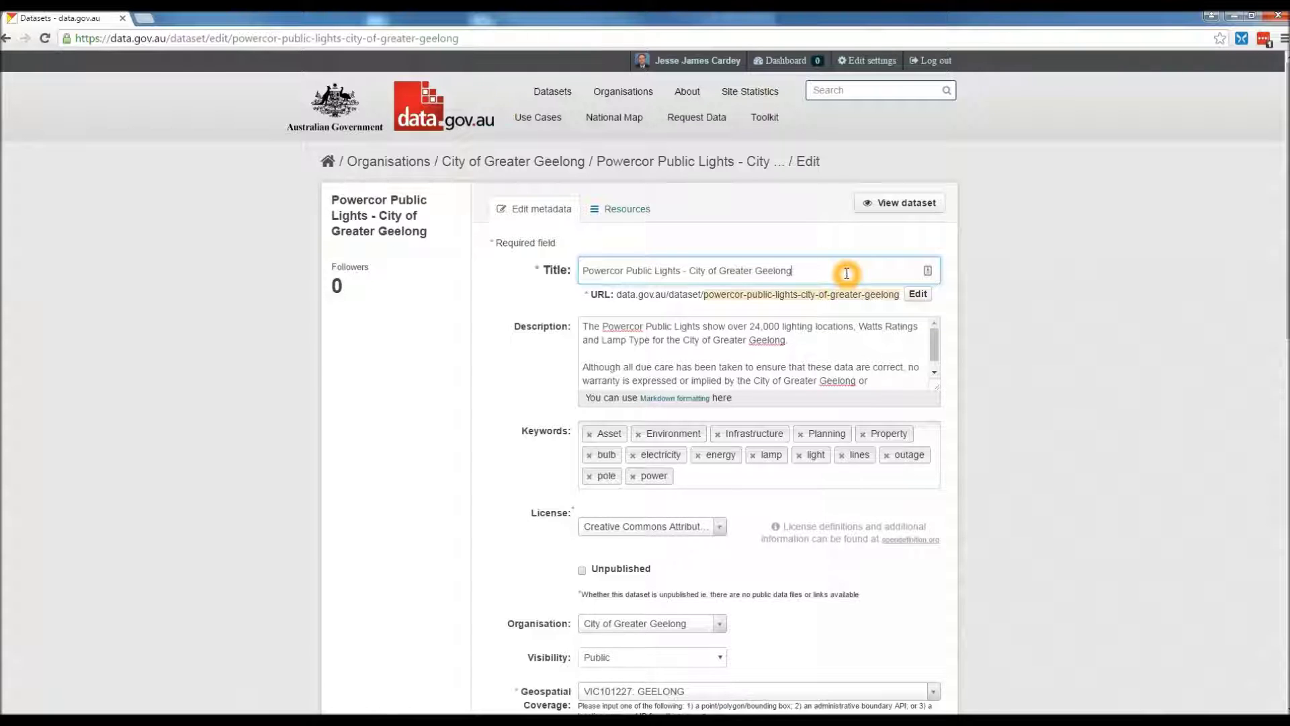
pyautogui.moveTo(583, 272); pyautogui.dragTo(683, 271)
pyautogui.click(683, 271)
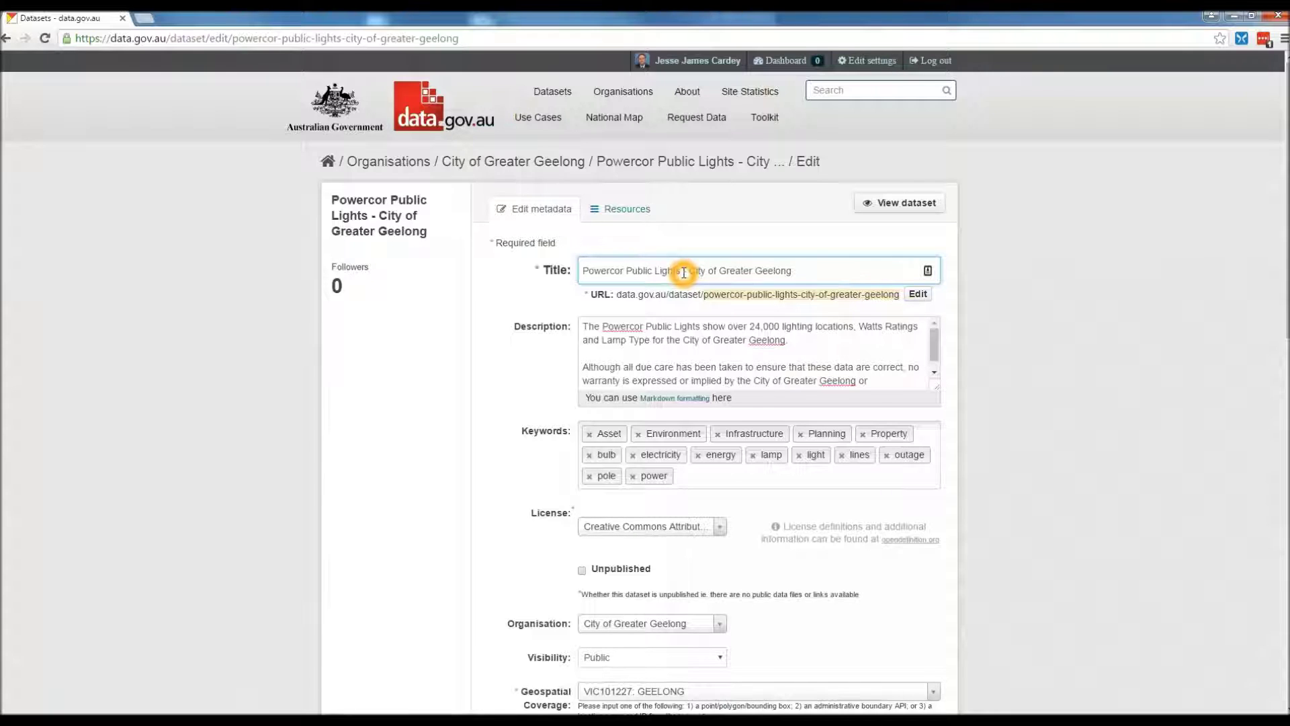
pyautogui.click(672, 326)
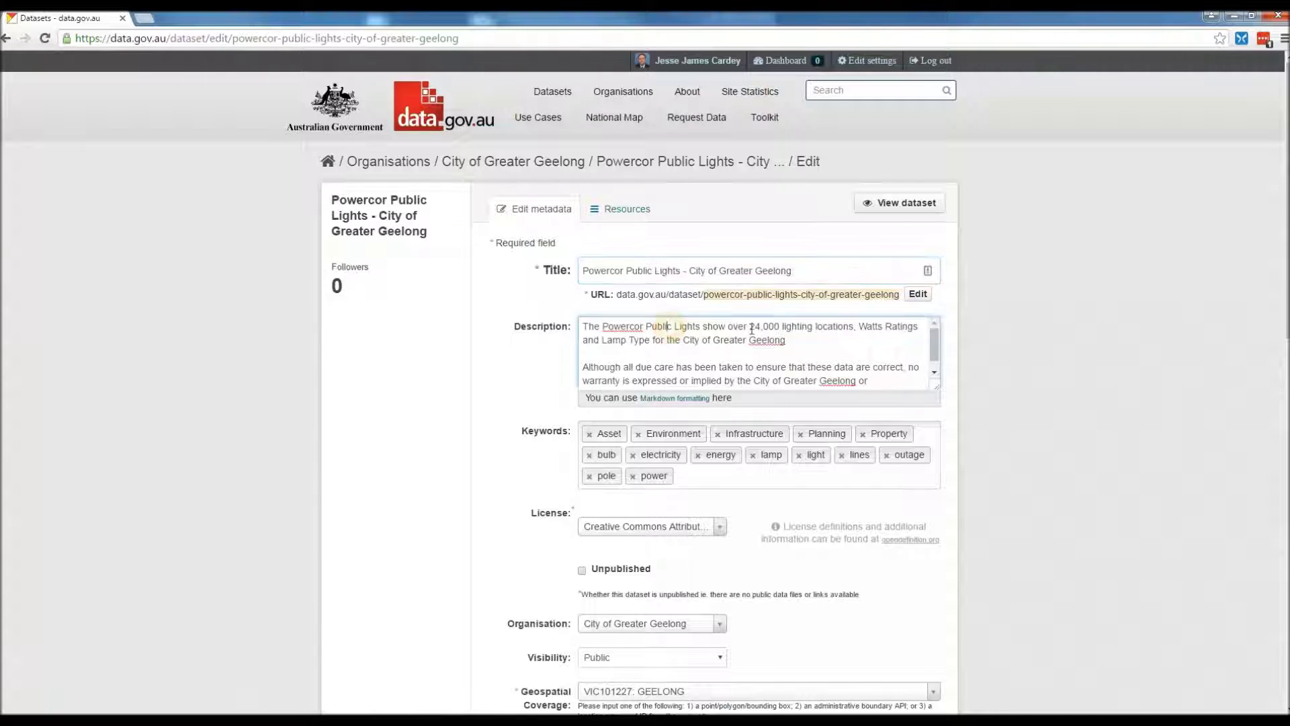
pyautogui.scroll(-1, 934, 346)
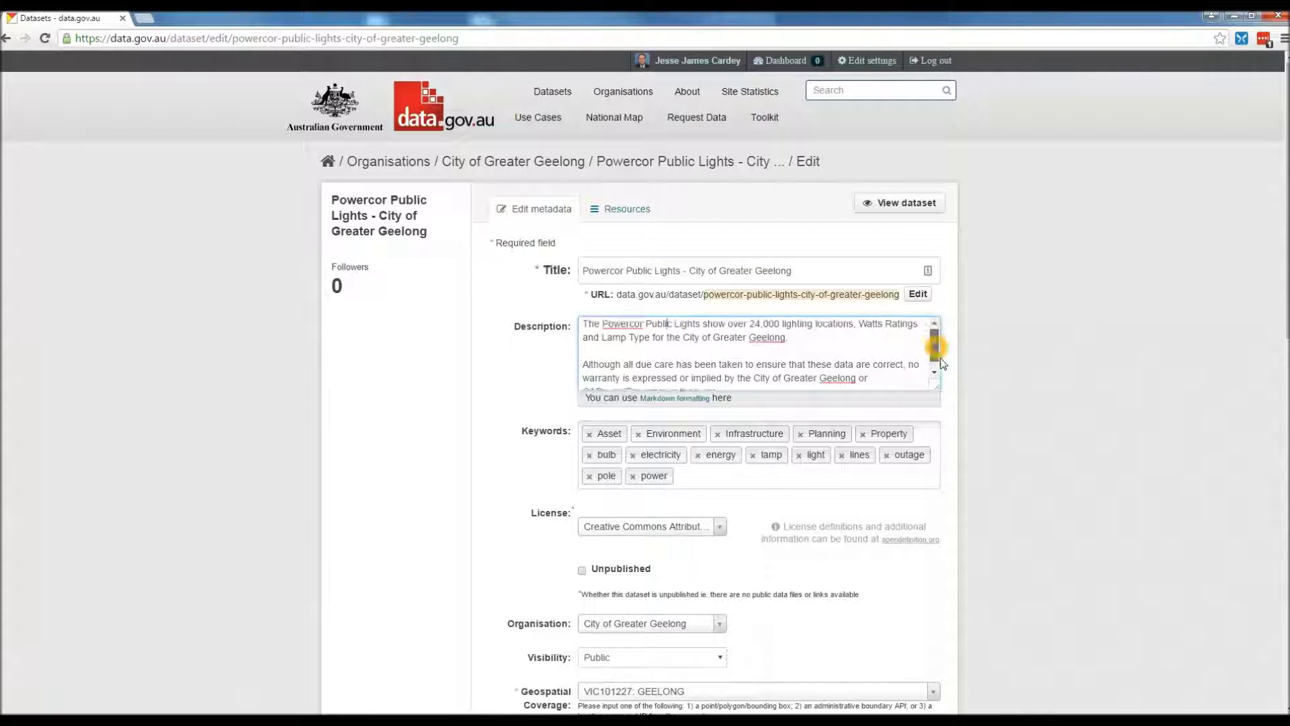
pyautogui.moveTo(944, 369); pyautogui.dragTo(947, 337)
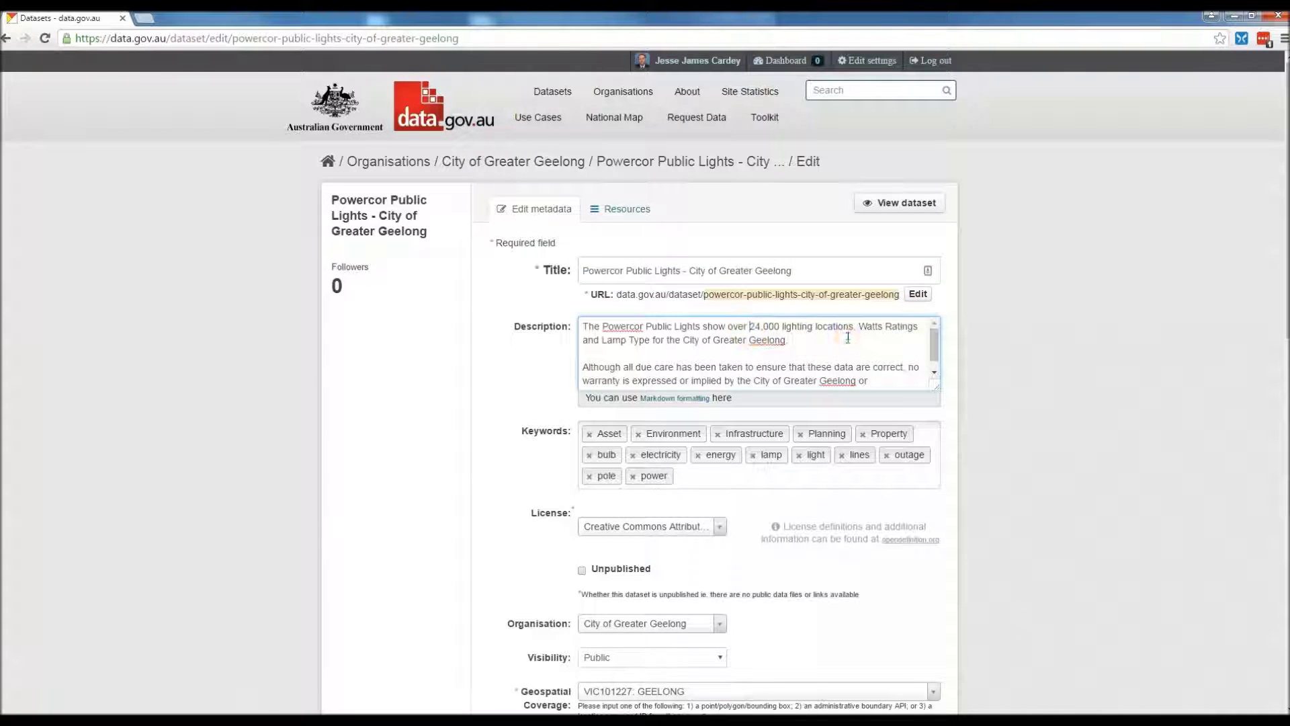
pyautogui.click(887, 337)
pyautogui.click(641, 350)
pyautogui.moveTo(933, 352); pyautogui.dragTo(936, 369)
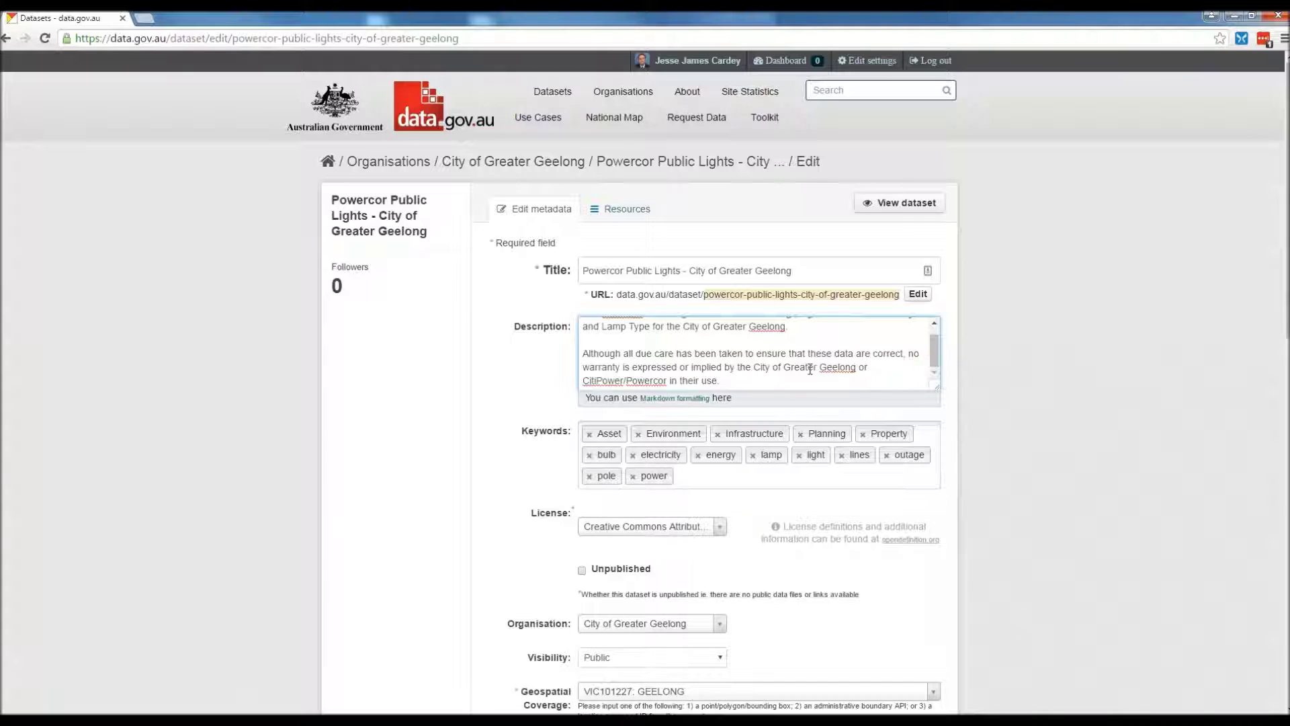
pyautogui.click(736, 383)
pyautogui.moveTo(736, 382); pyautogui.dragTo(734, 338)
pyautogui.click(735, 338)
pyautogui.click(772, 411)
pyautogui.scroll(-2, 772, 412)
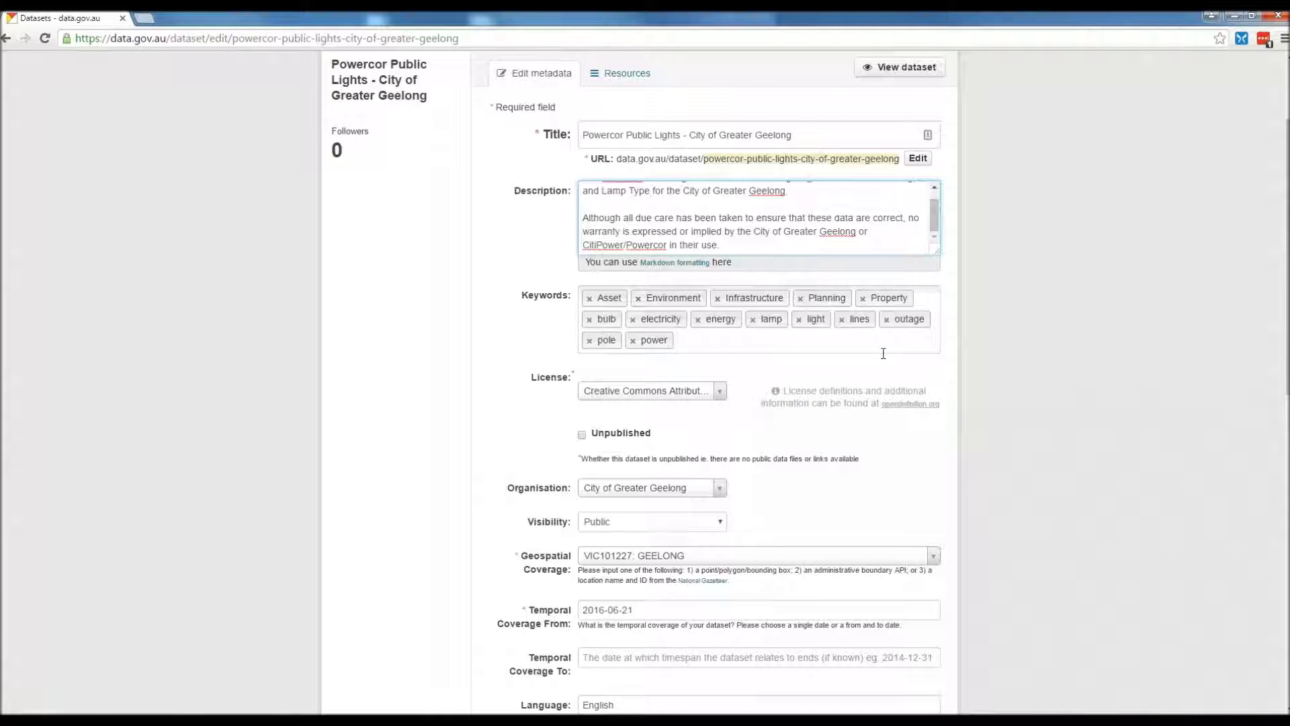
# - Examine the dataset's keywords alongside the wording of its title and description
pyautogui.click(844, 341)
pyautogui.moveTo(725, 245); pyautogui.dragTo(582, 180)
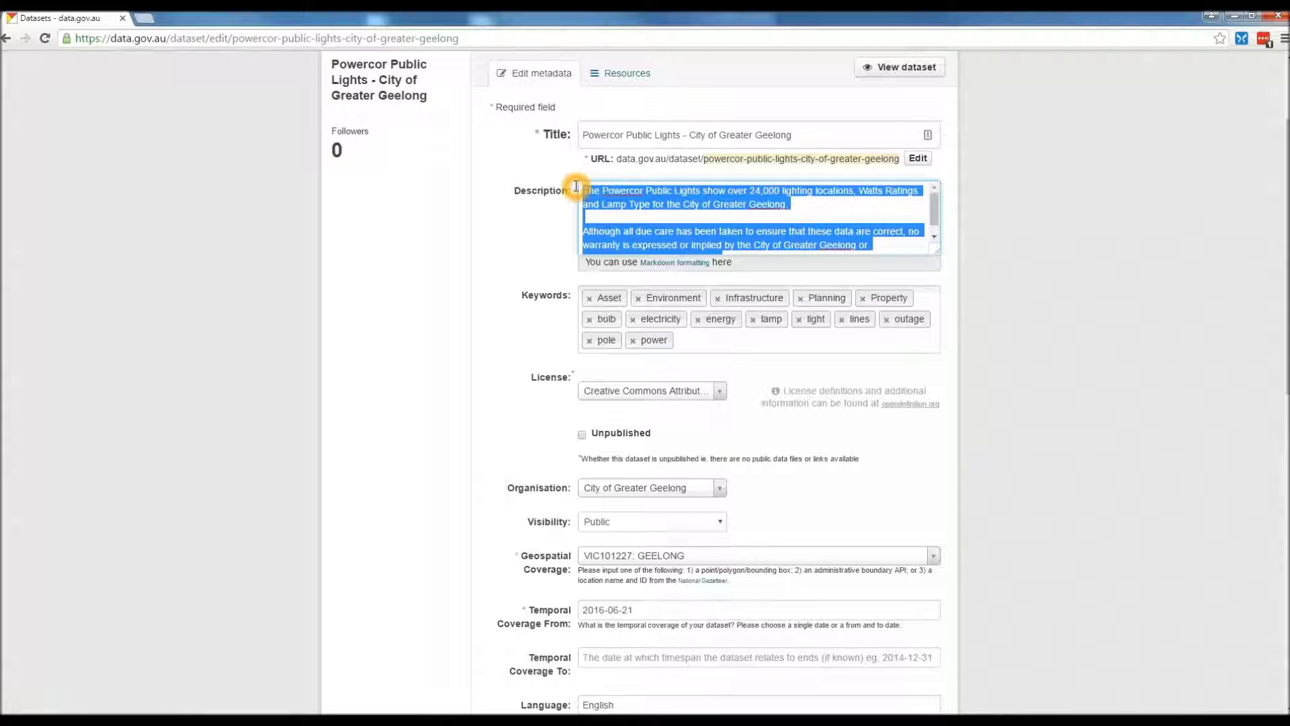
pyautogui.click(667, 129)
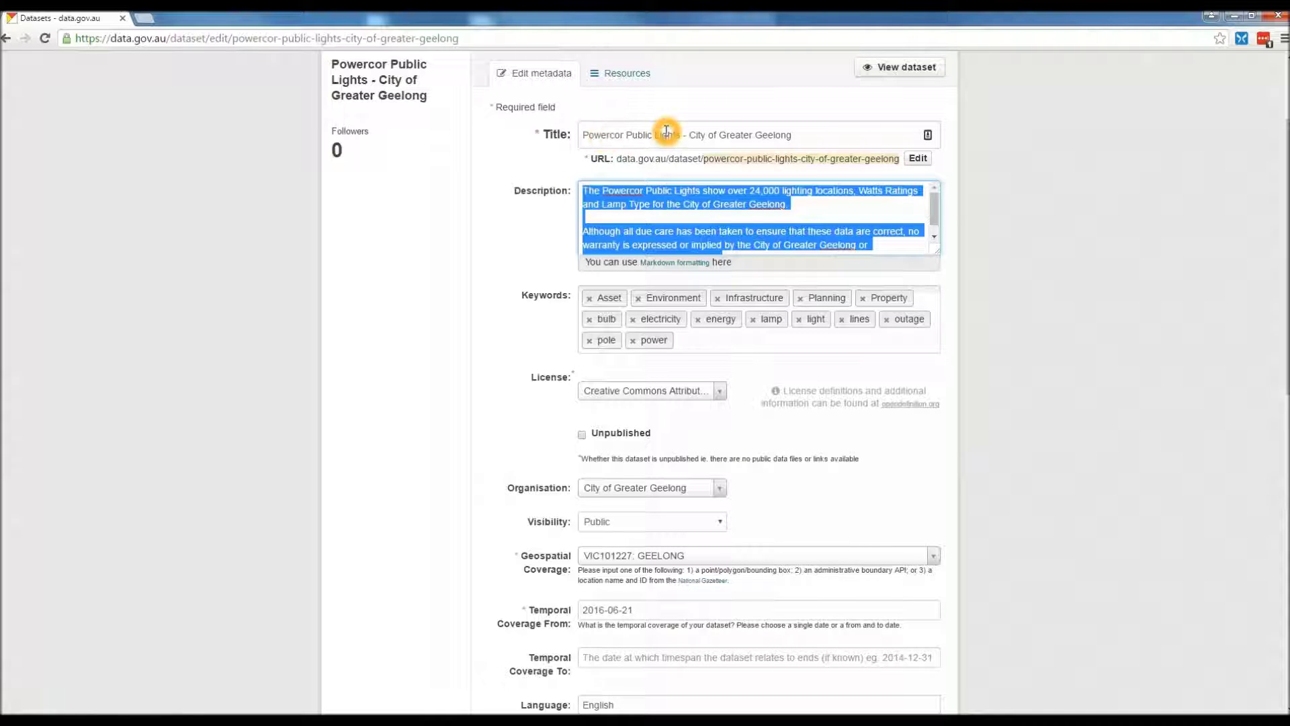
pyautogui.click(811, 326)
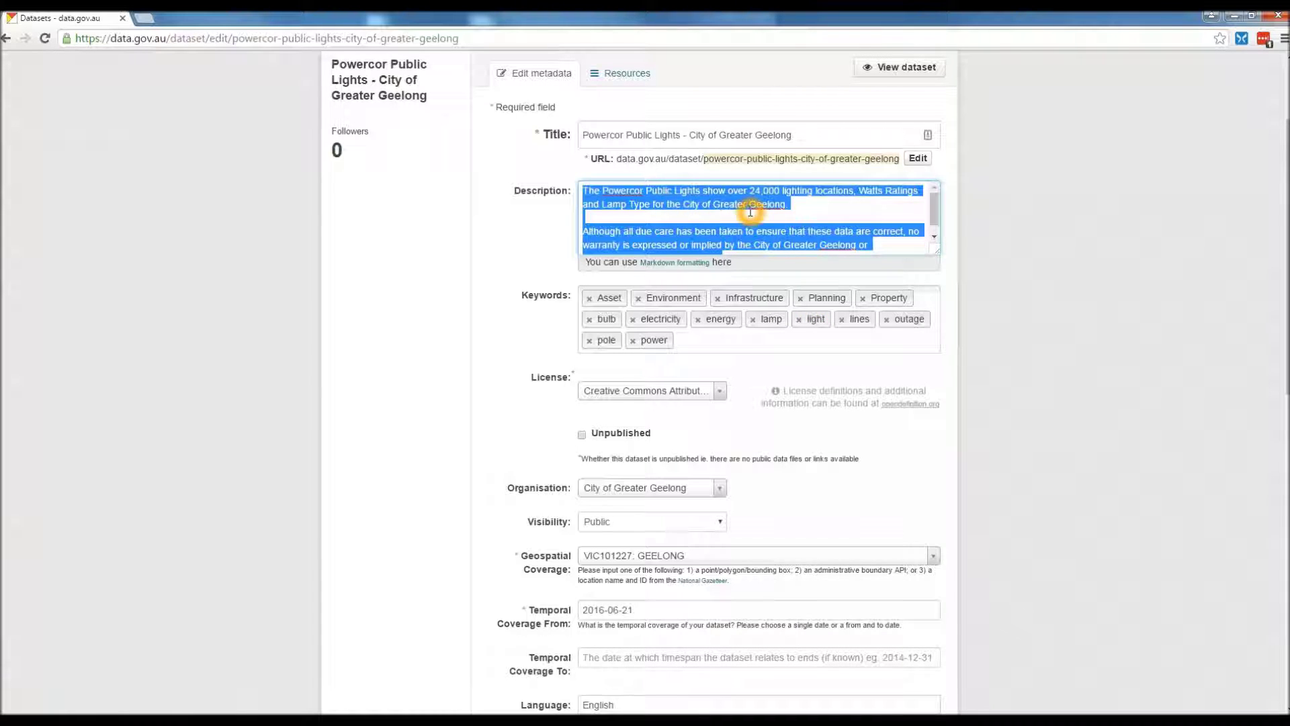
pyautogui.click(606, 299)
pyautogui.click(610, 302)
pyautogui.click(746, 346)
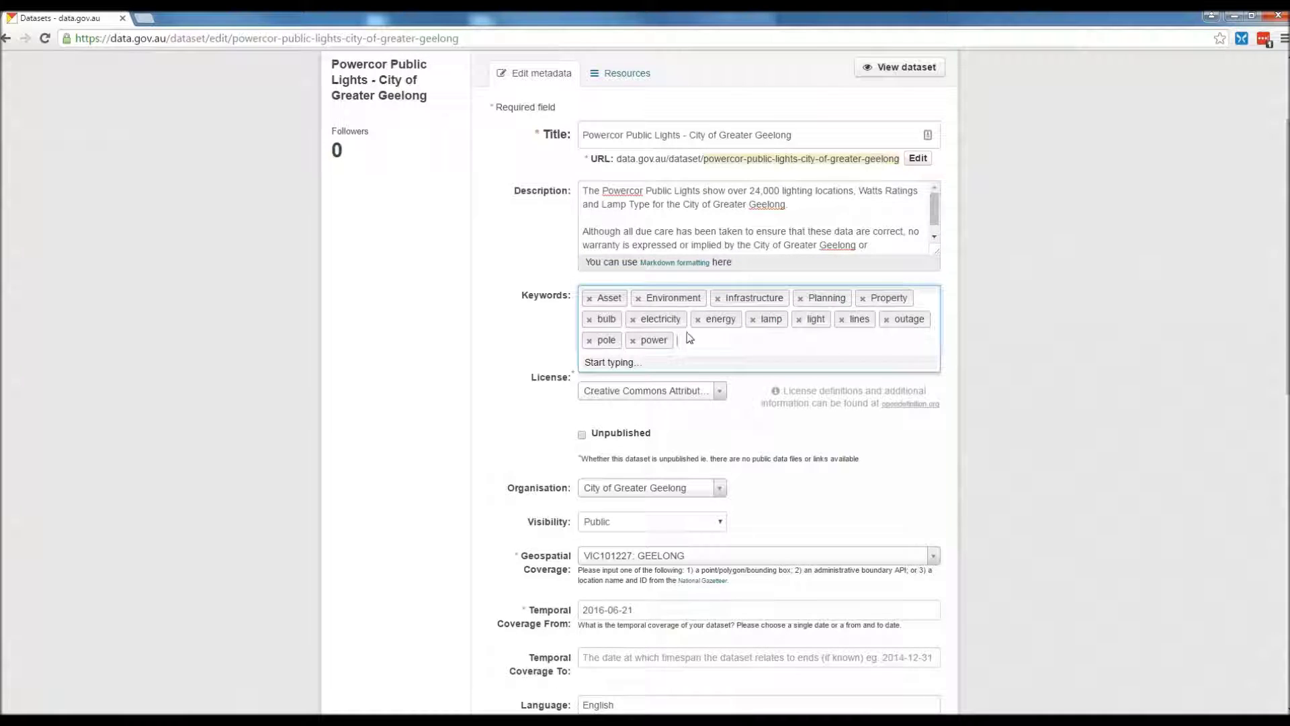
pyautogui.click(1098, 332)
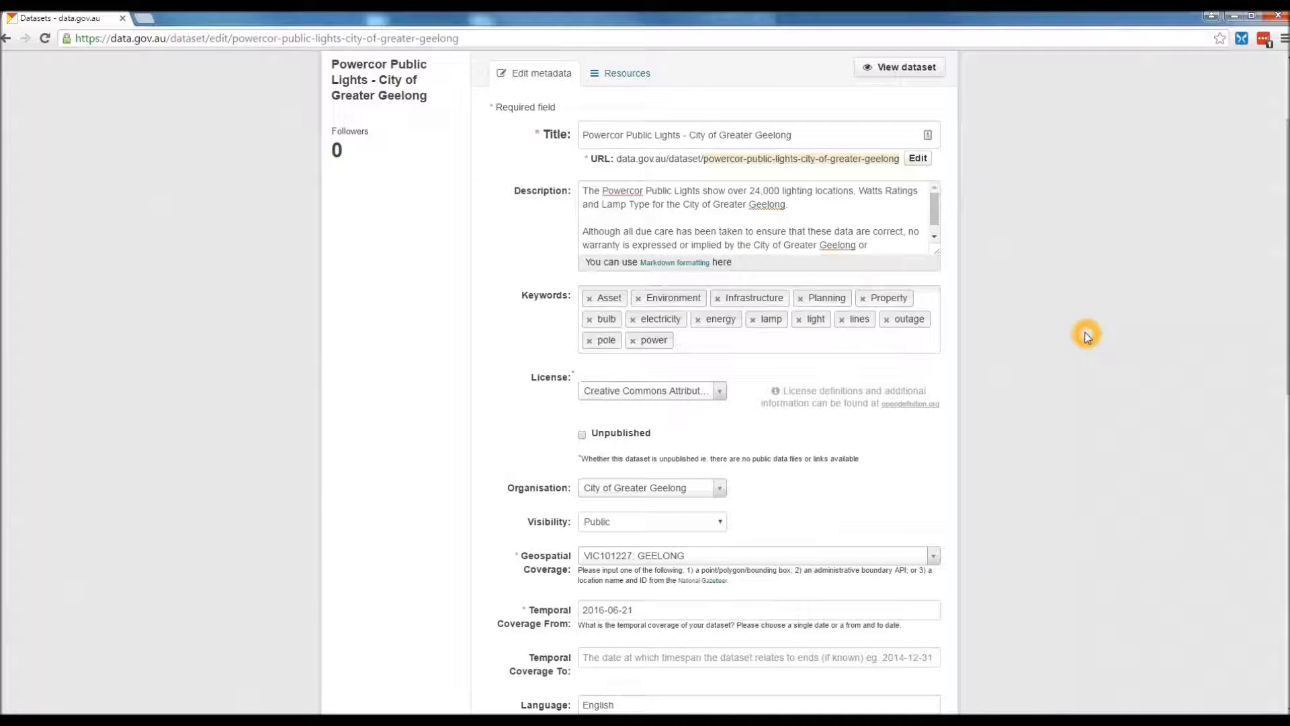
# - Set the dataset's license to Creative Commons Attribution 3.0 Australia
pyautogui.click(504, 387)
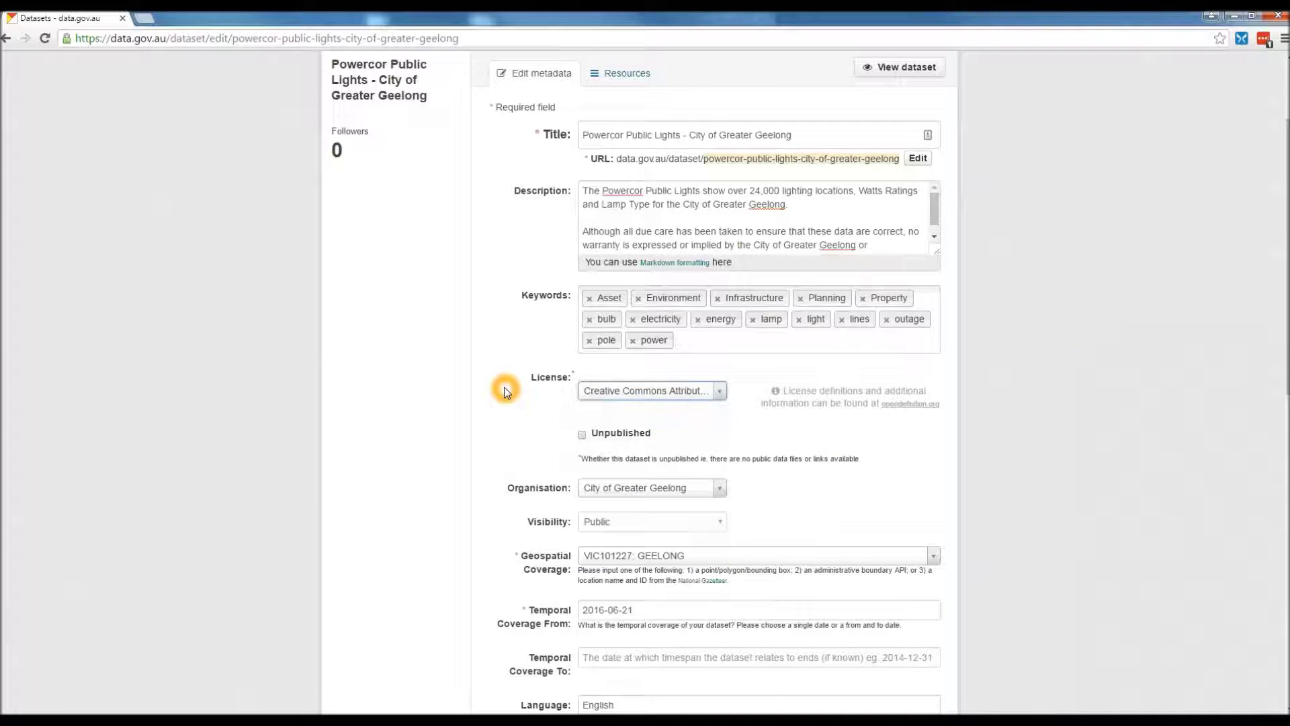
pyautogui.click(724, 393)
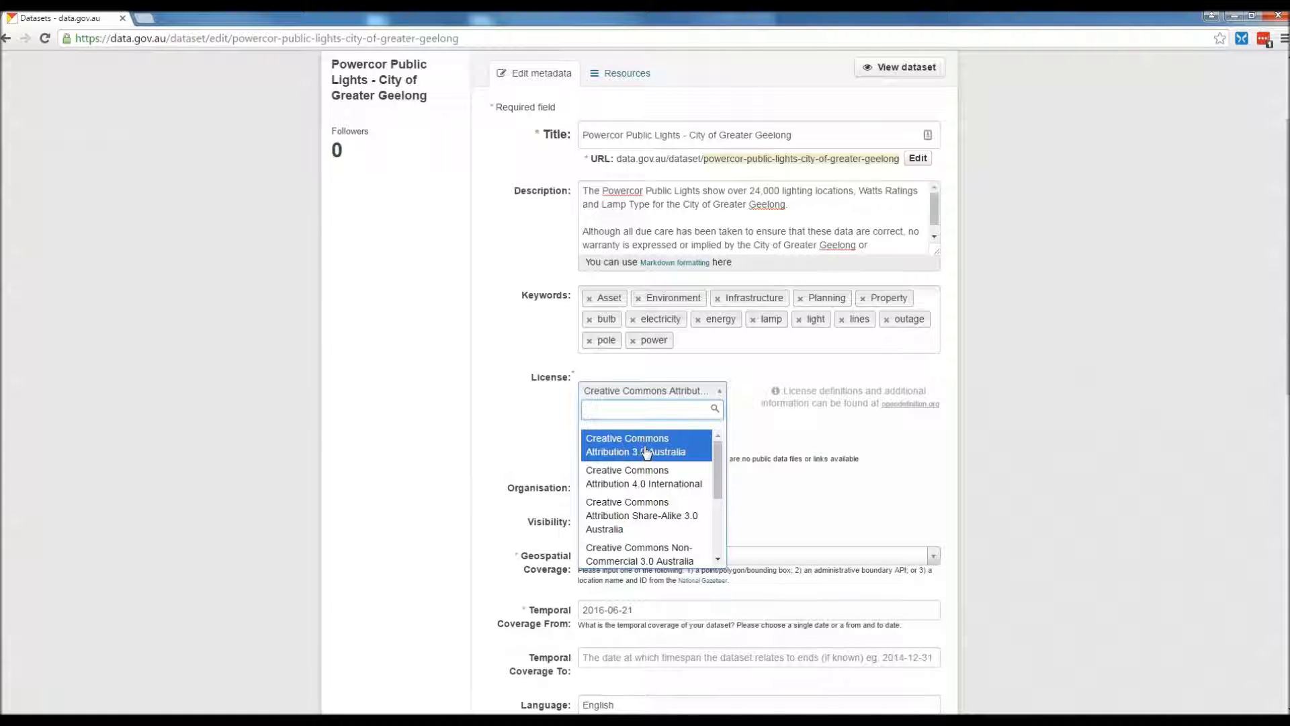
pyautogui.click(684, 446)
pyautogui.click(981, 453)
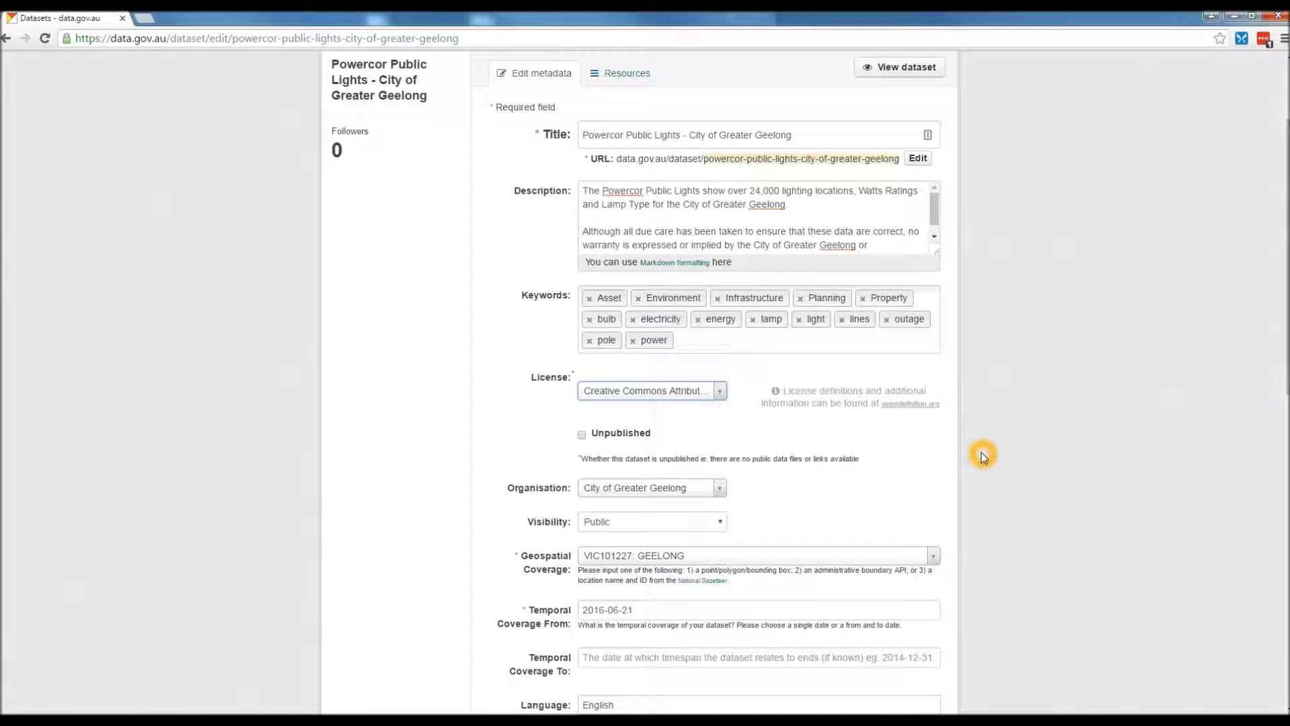
# - Check the dataset's organisation and set its visibility to Private
pyautogui.scroll(-1, 898, 430)
pyautogui.scroll(-1, 880, 433)
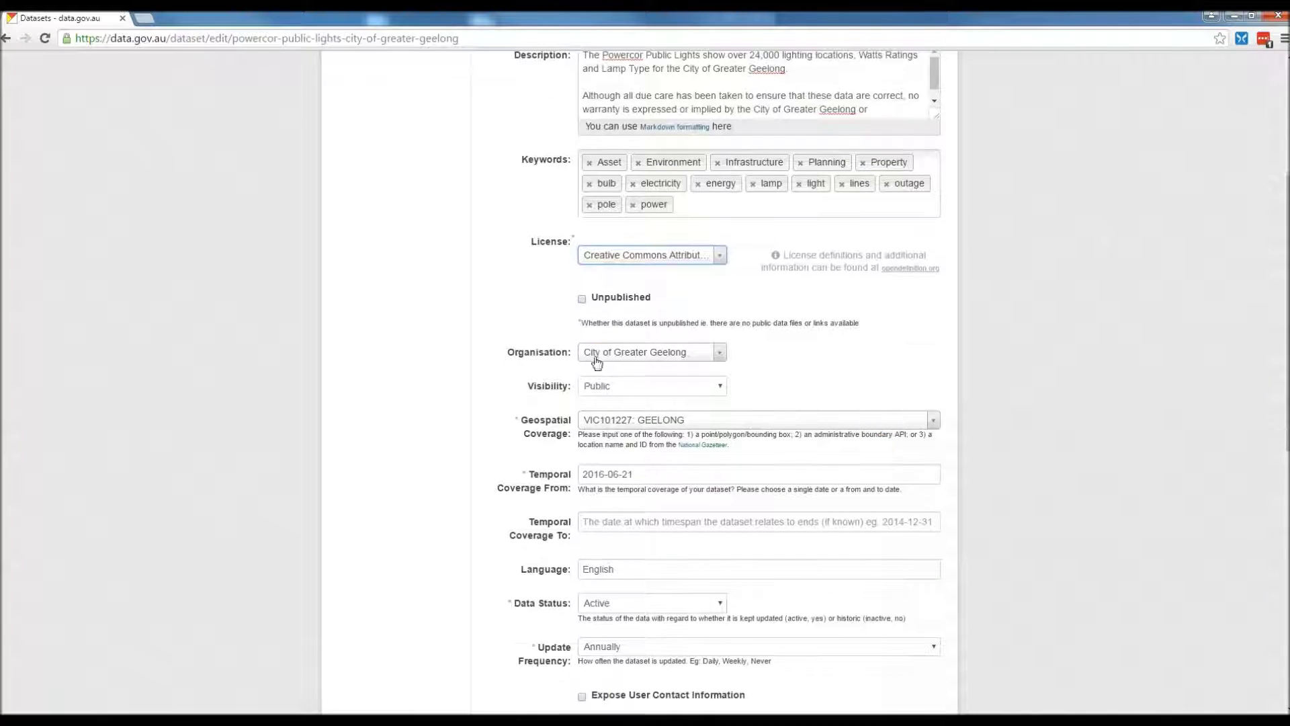
pyautogui.click(658, 360)
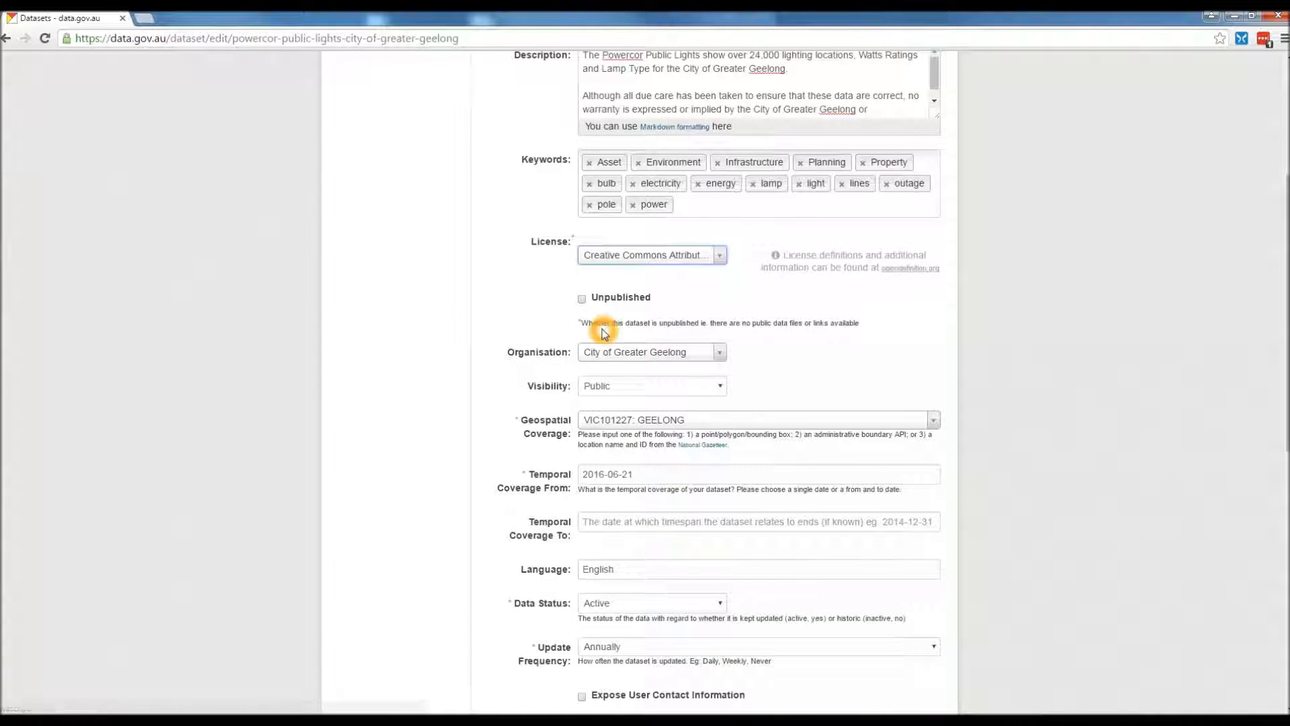
pyautogui.scroll(-2, 600, 323)
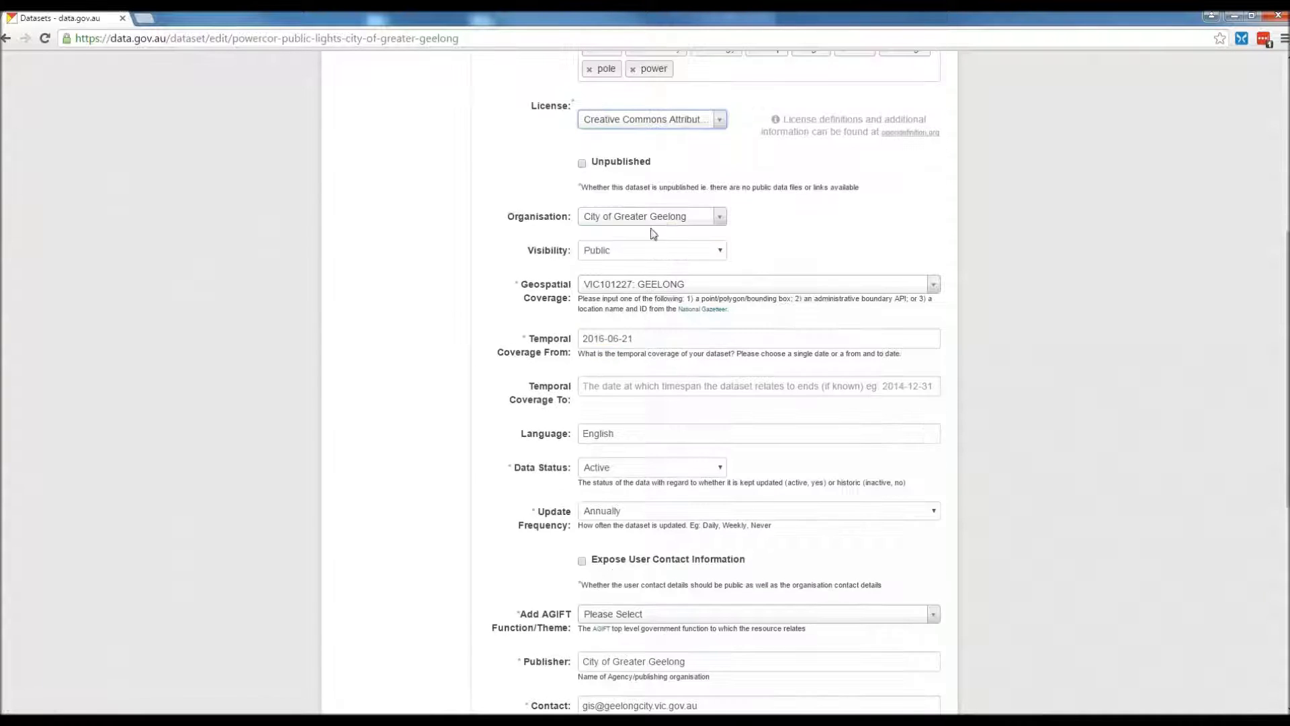
pyautogui.click(718, 254)
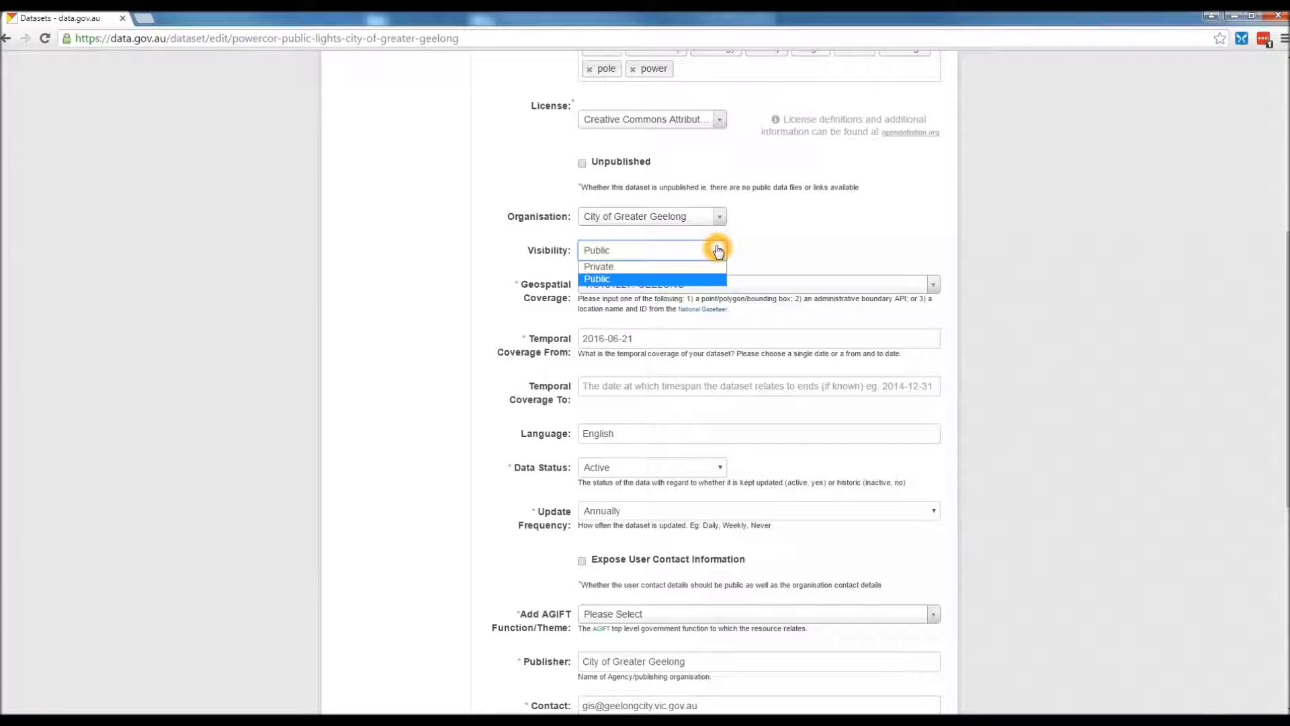
pyautogui.click(618, 266)
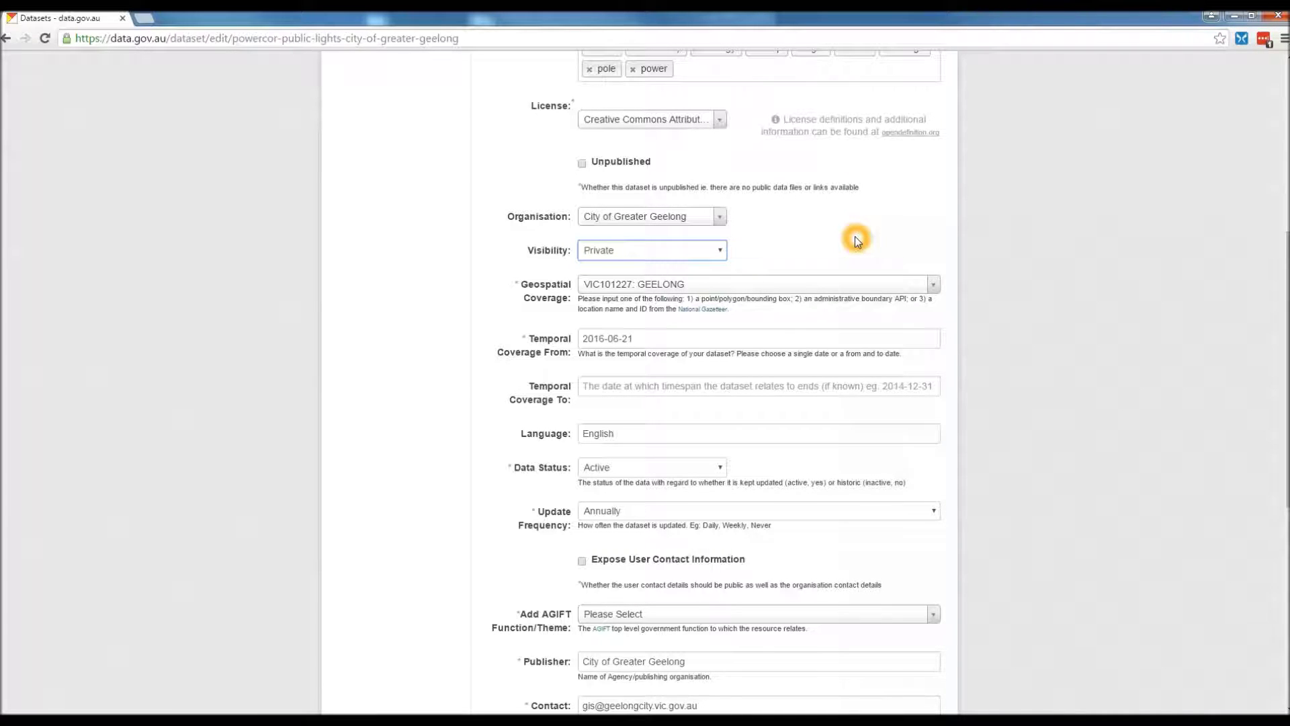
# - Set the dataset's visibility to Public
pyautogui.scroll(-1, 941, 237)
pyautogui.click(692, 183)
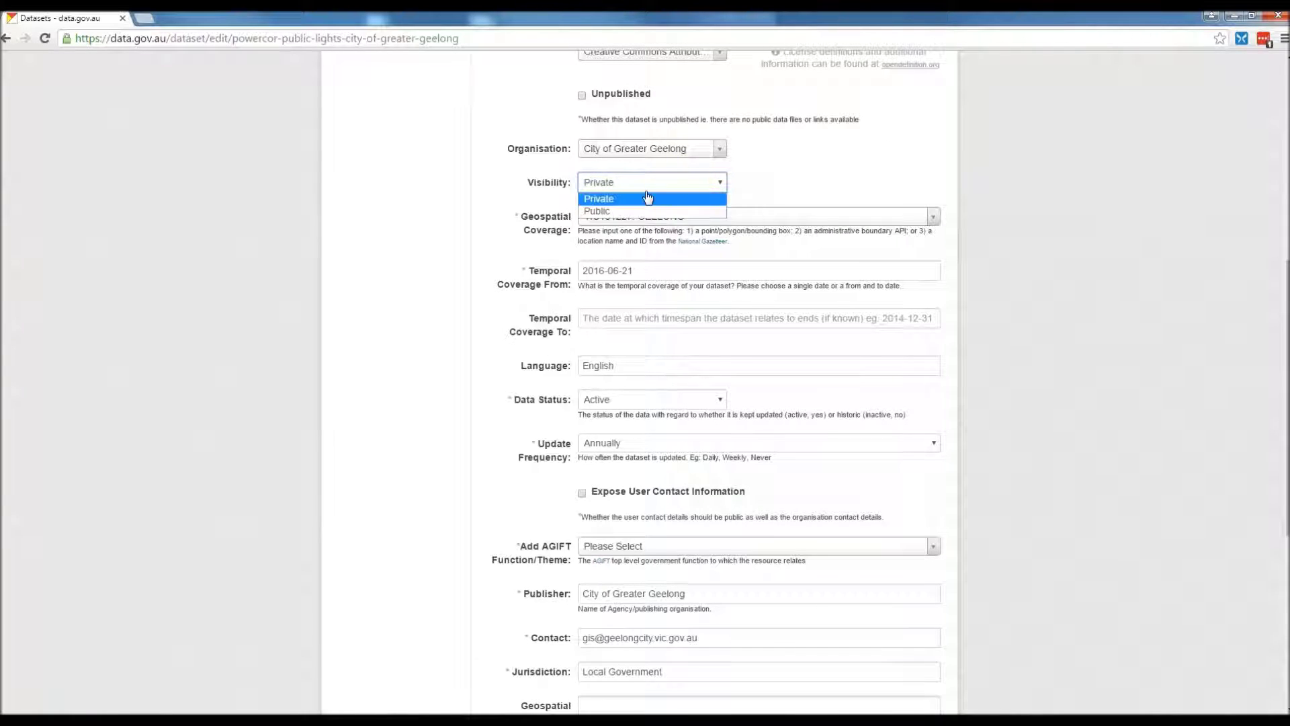
pyautogui.click(611, 211)
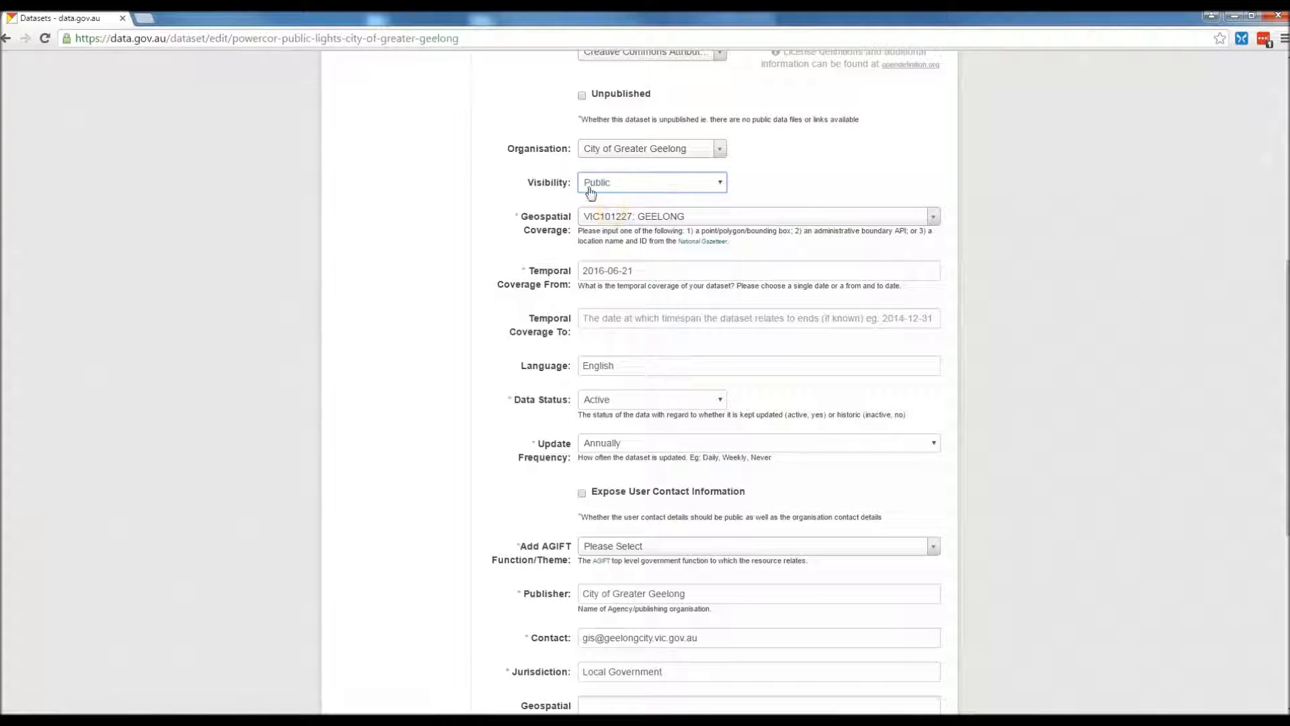
pyautogui.click(717, 184)
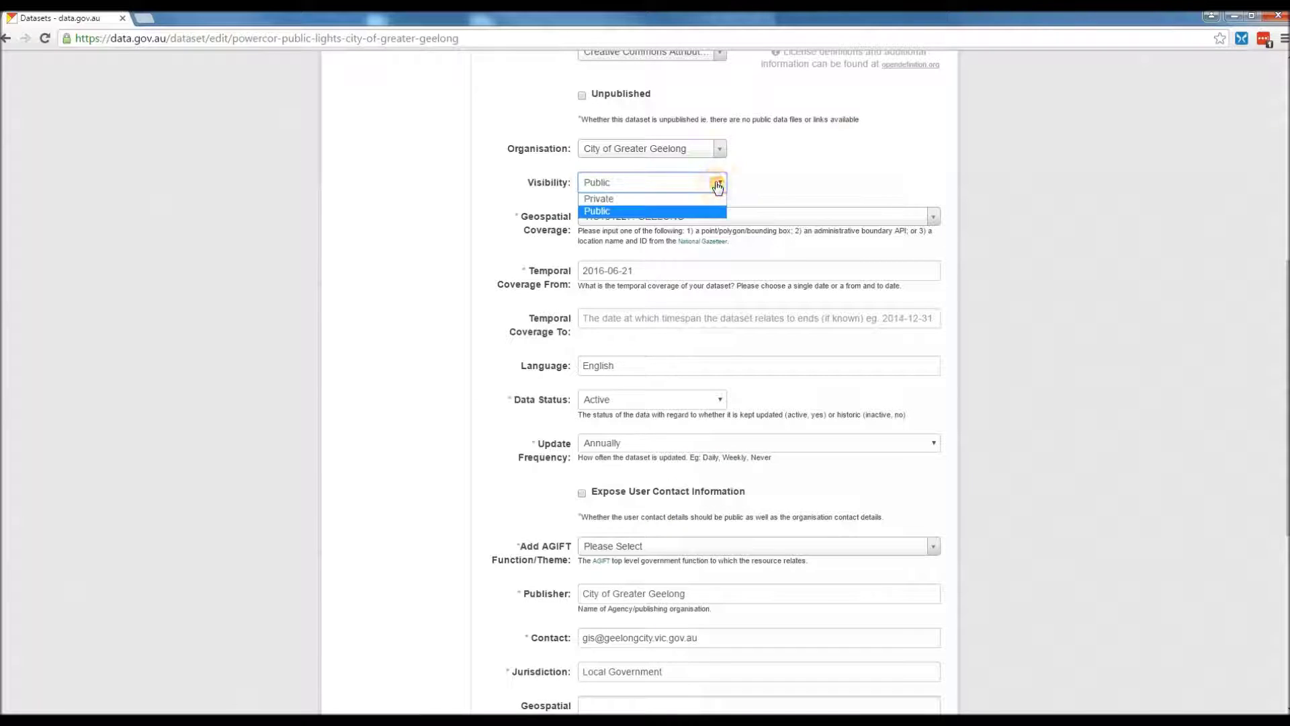
pyautogui.click(659, 211)
pyautogui.scroll(-1, 722, 188)
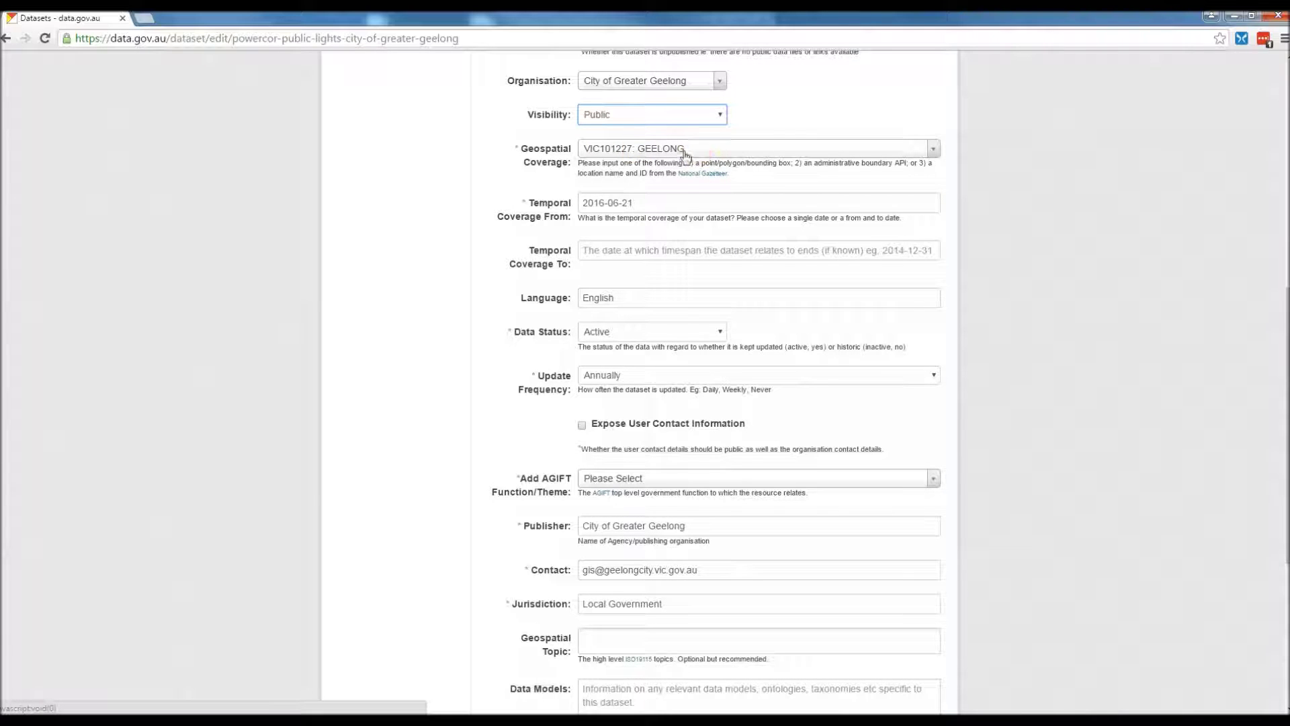
# - Set the dataset's geospatial coverage to the plain text entry Geelong
pyautogui.click(932, 148)
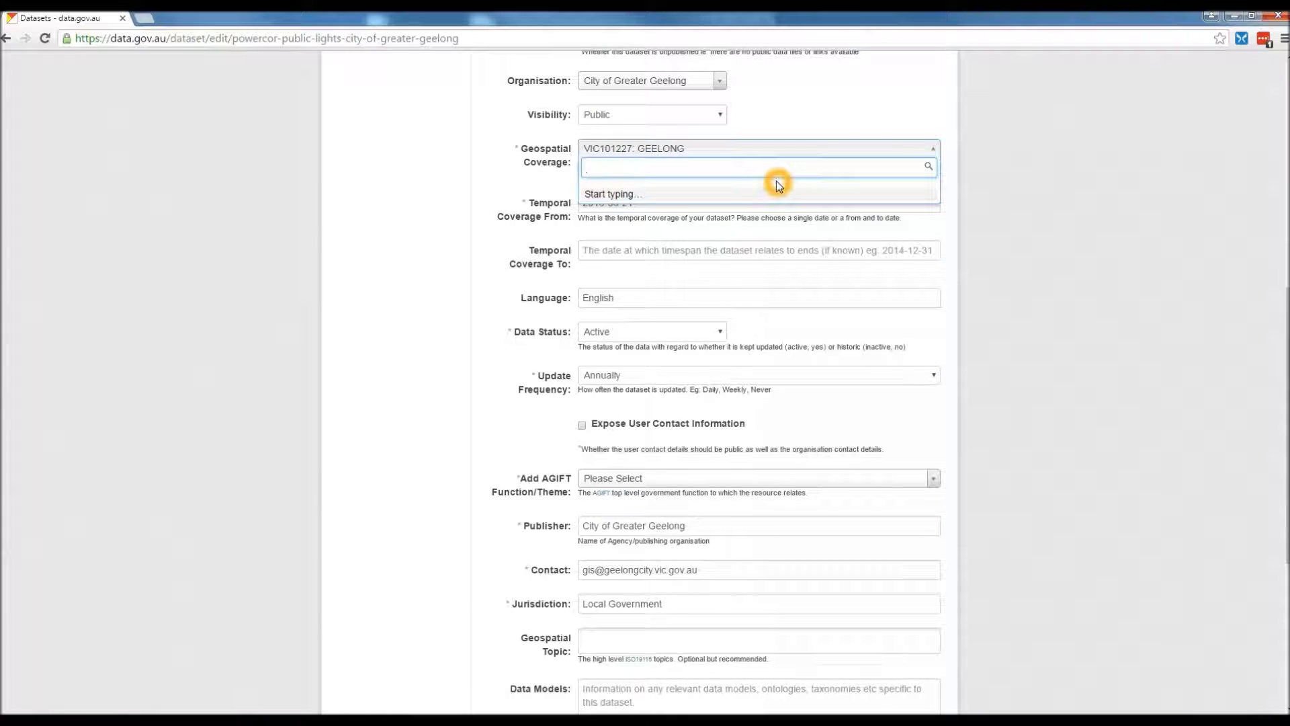
pyautogui.write('Geelong')
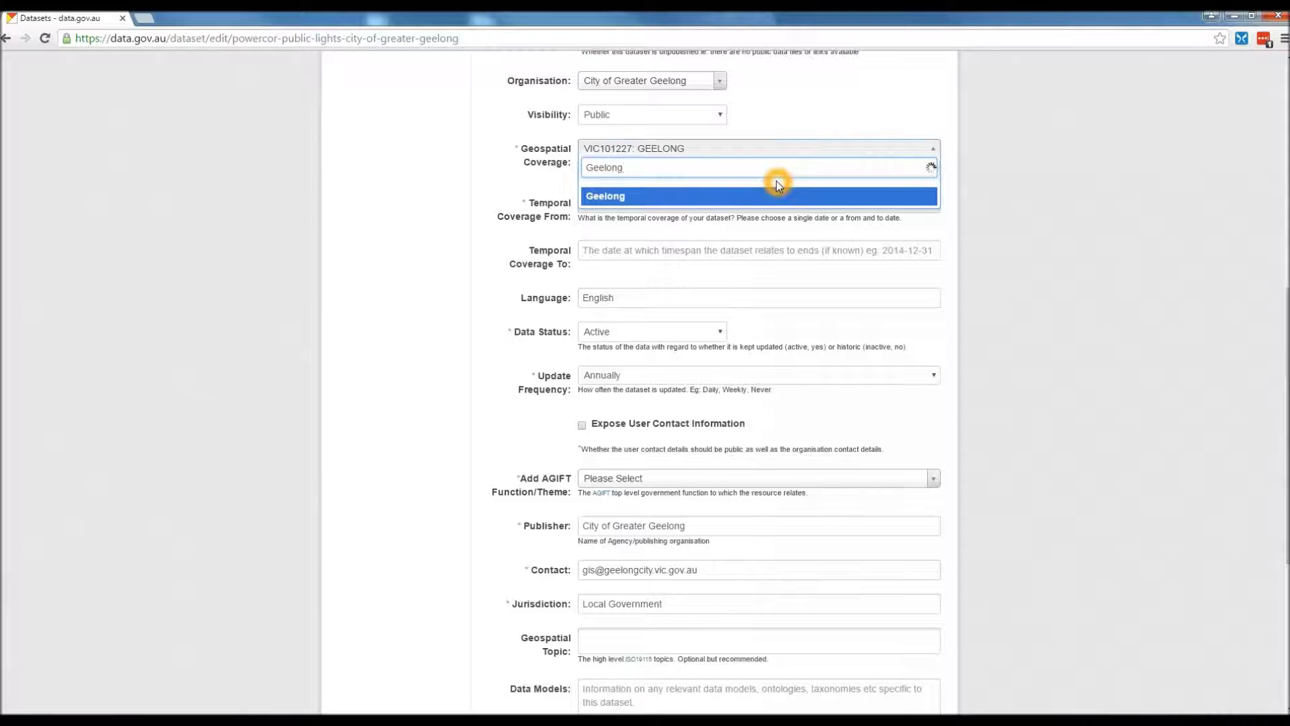
pyautogui.click(776, 180)
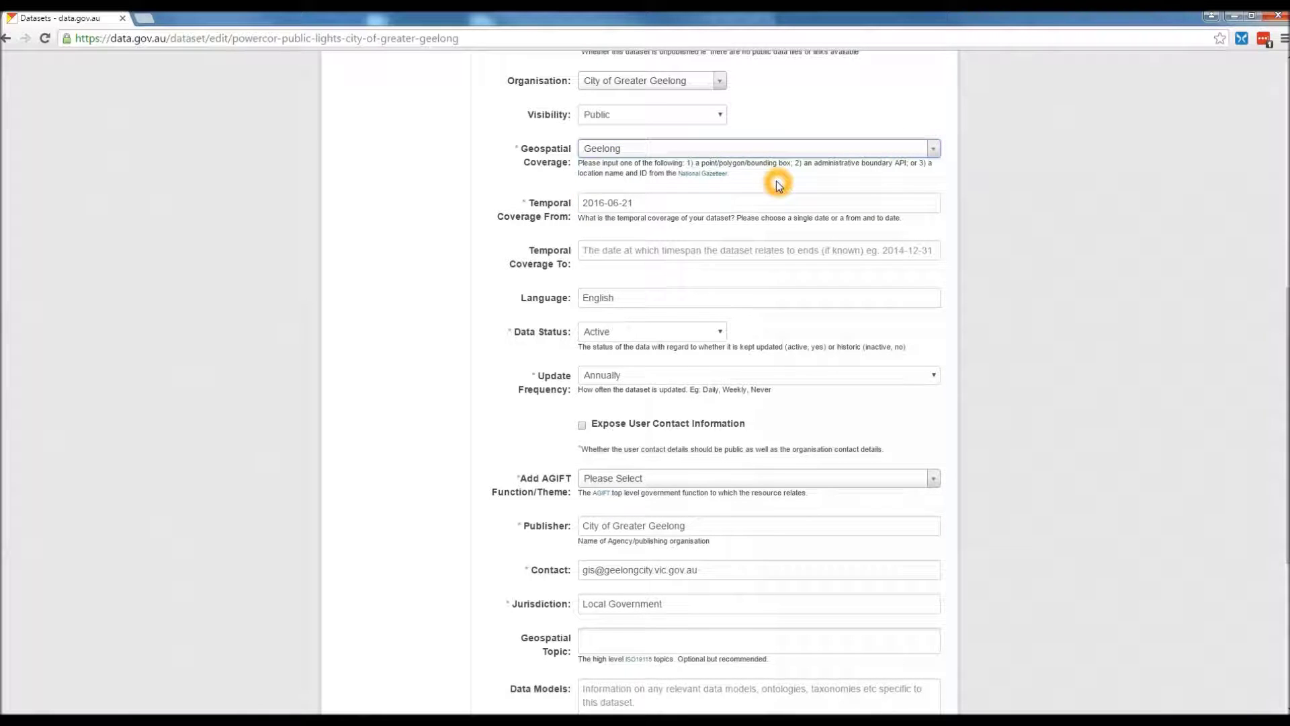
# - Search for Geelong in the geospatial coverage and choose VIC101227: GEELONG
pyautogui.click(931, 156)
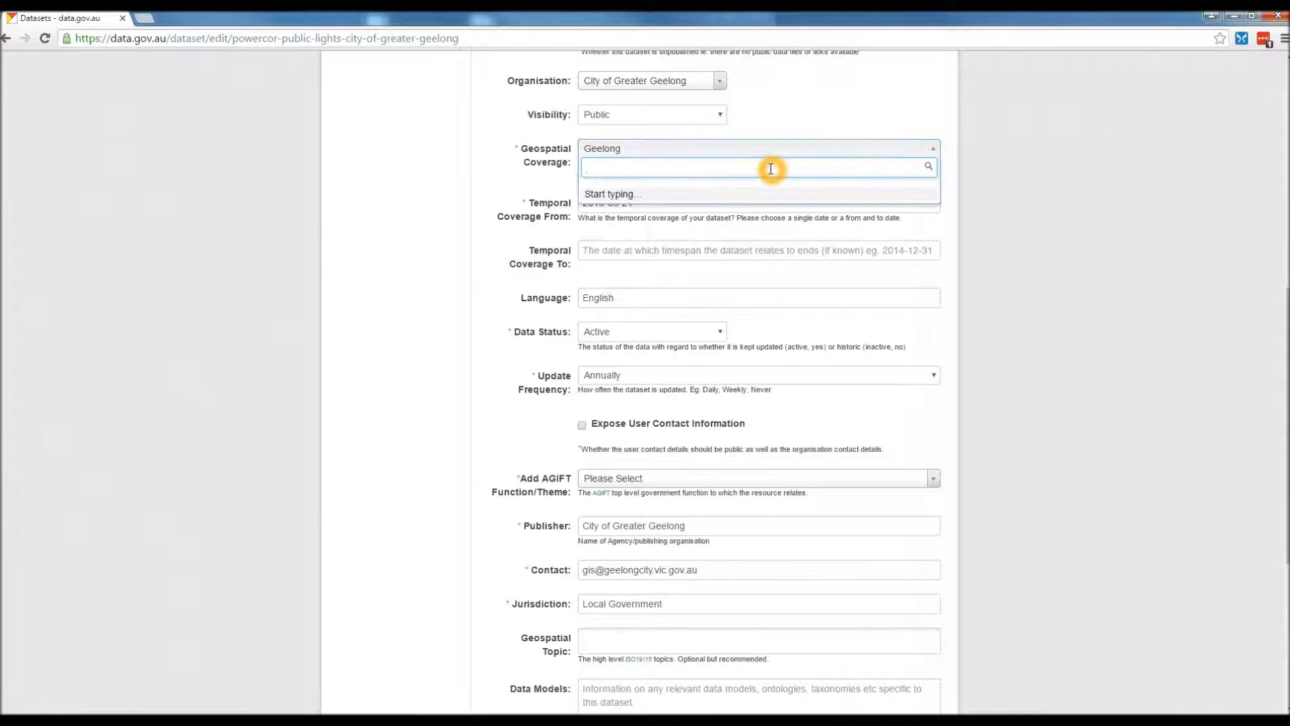
pyautogui.write('Geelong')
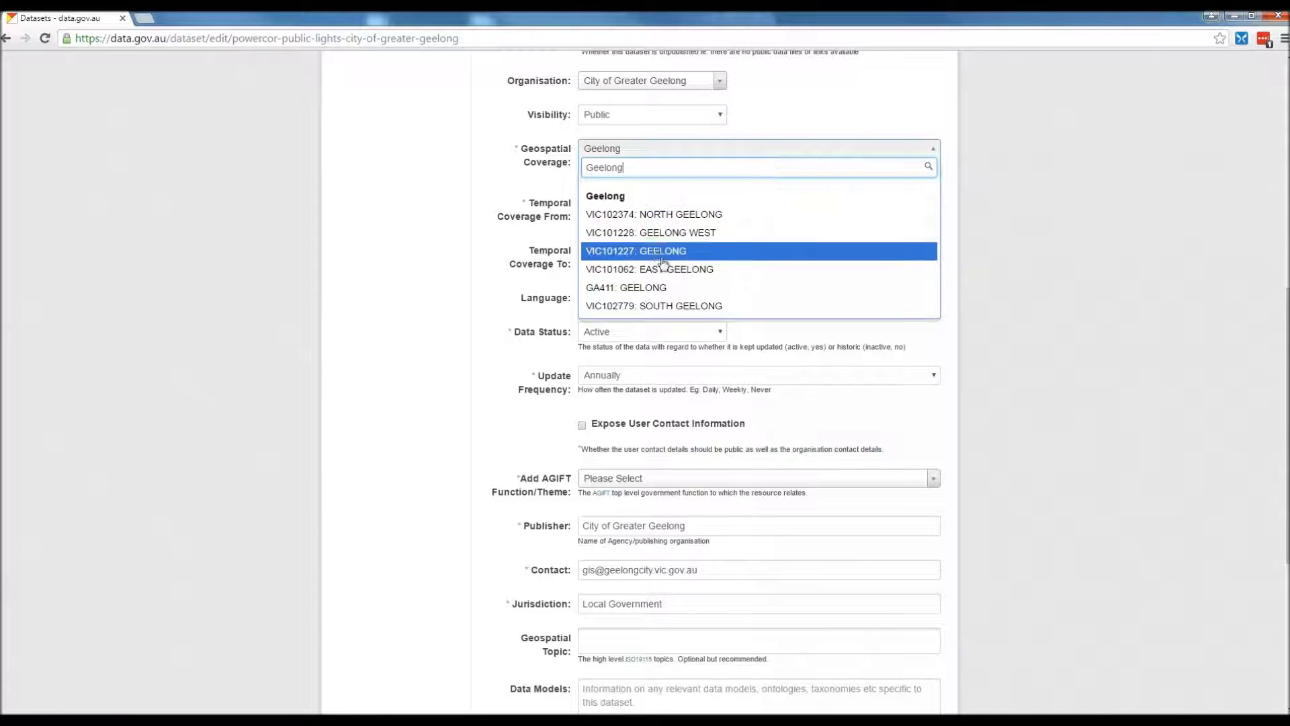
pyautogui.click(652, 259)
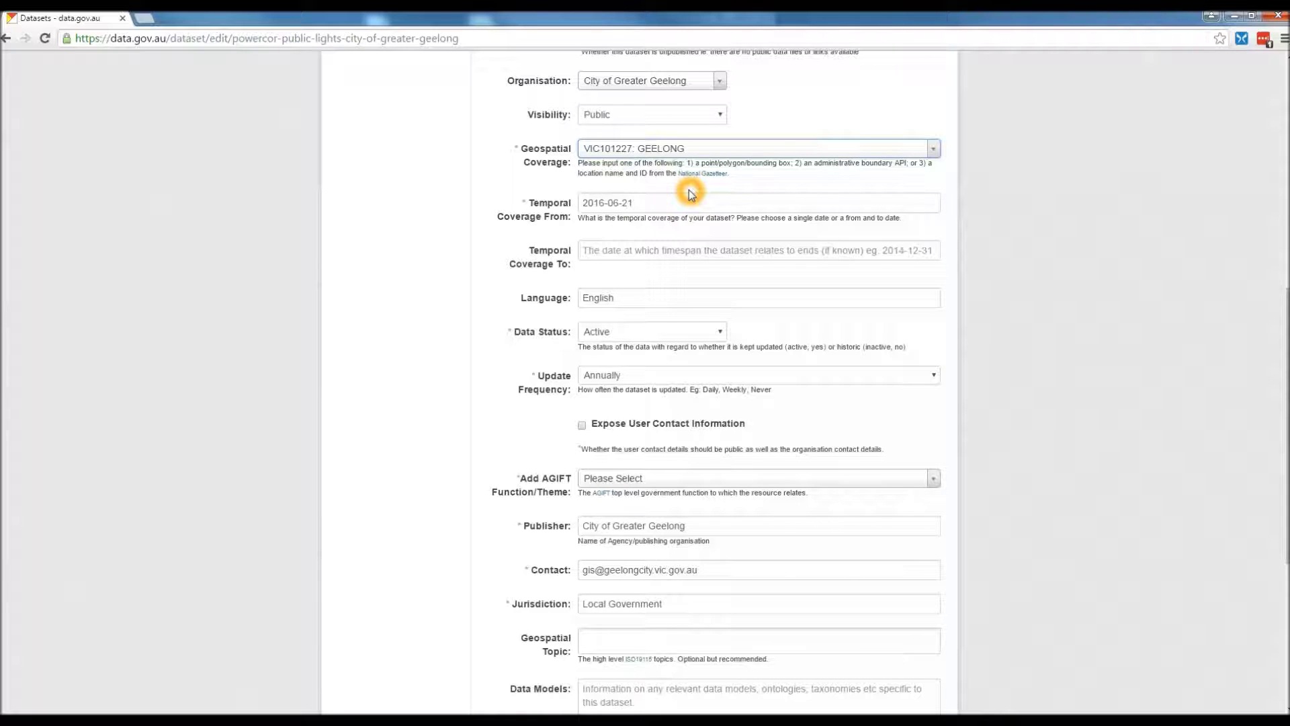
# - Set the start date of the dataset's temporal coverage to 2016-06-21
pyautogui.click(657, 206)
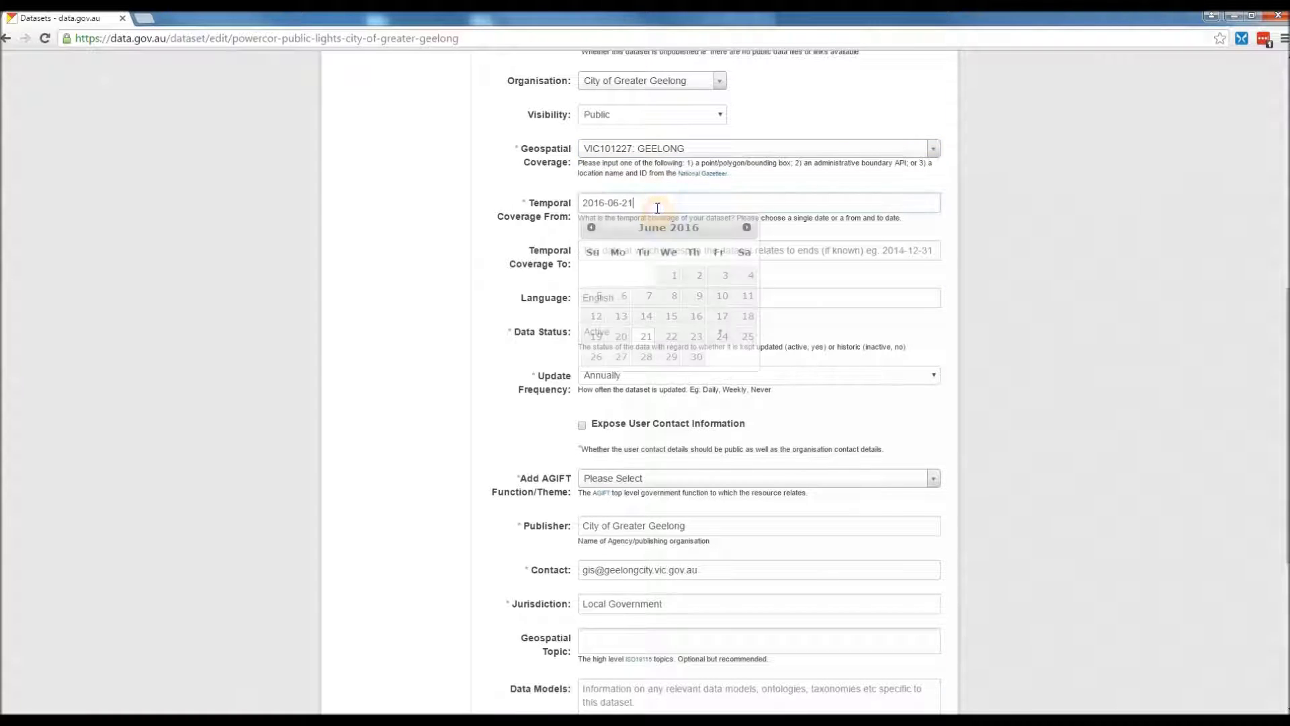
pyautogui.click(831, 216)
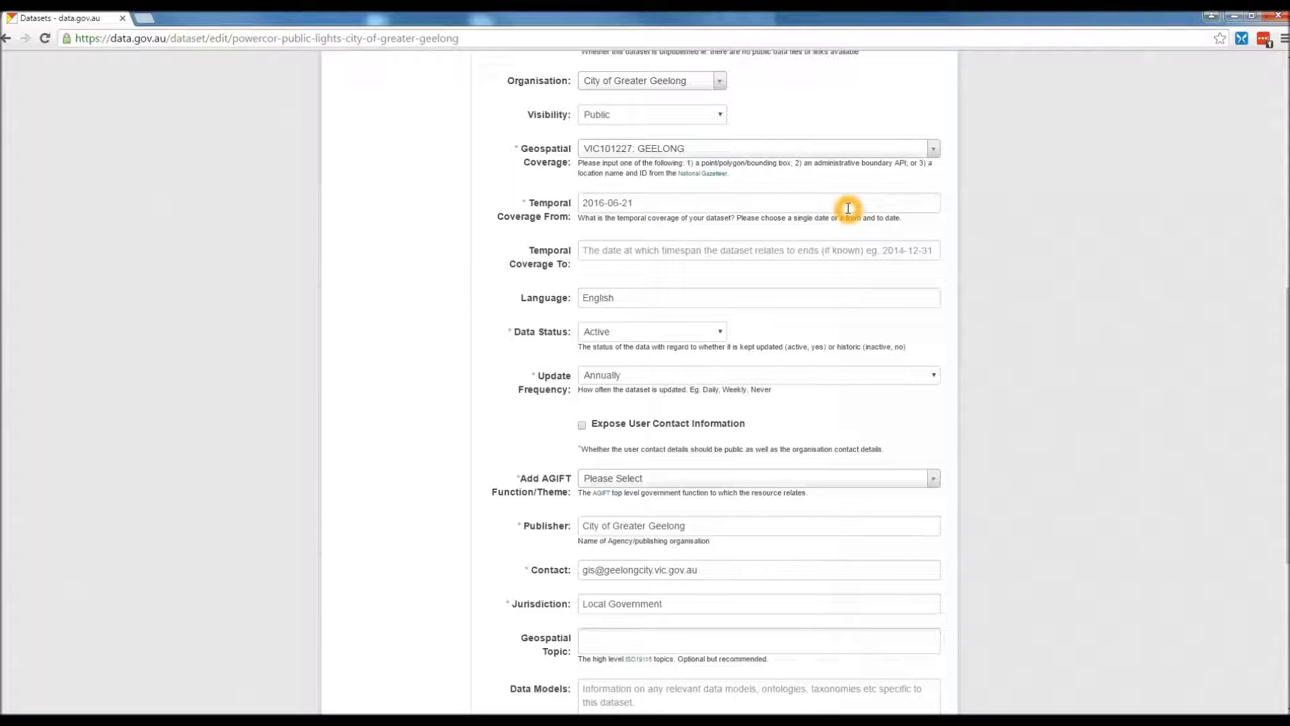
pyautogui.click(820, 206)
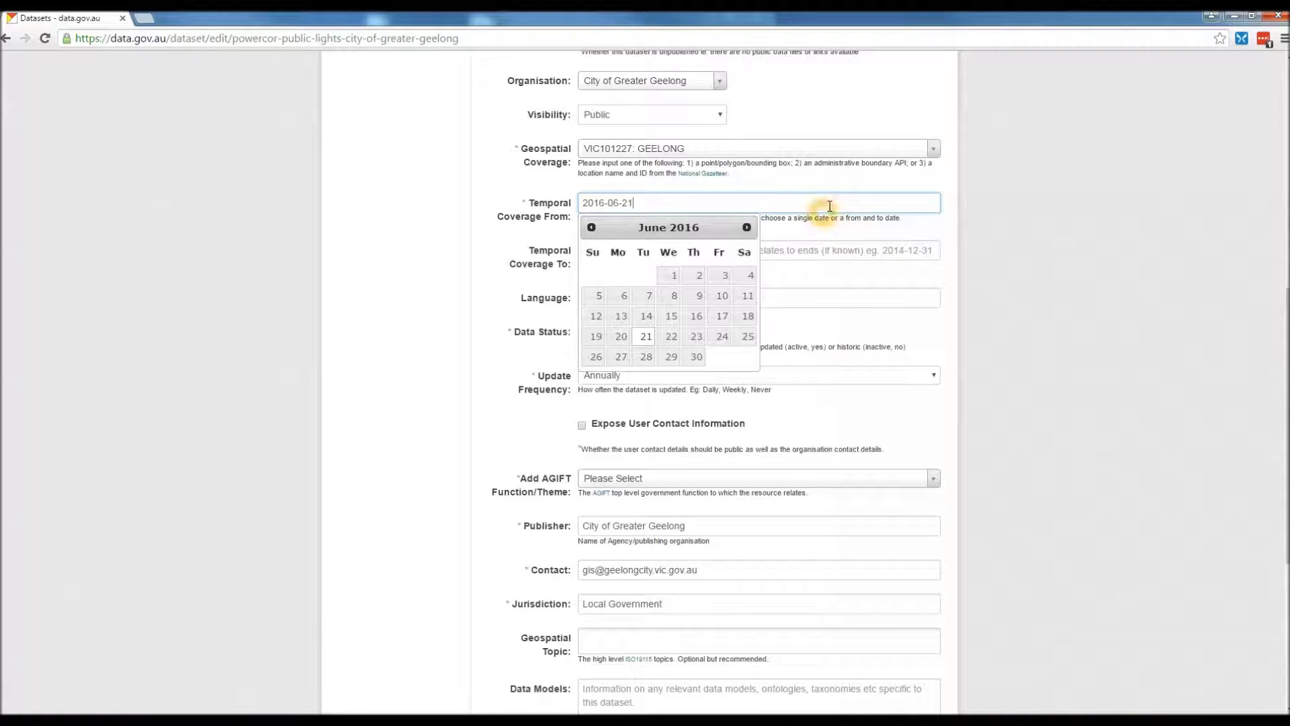
pyautogui.click(646, 337)
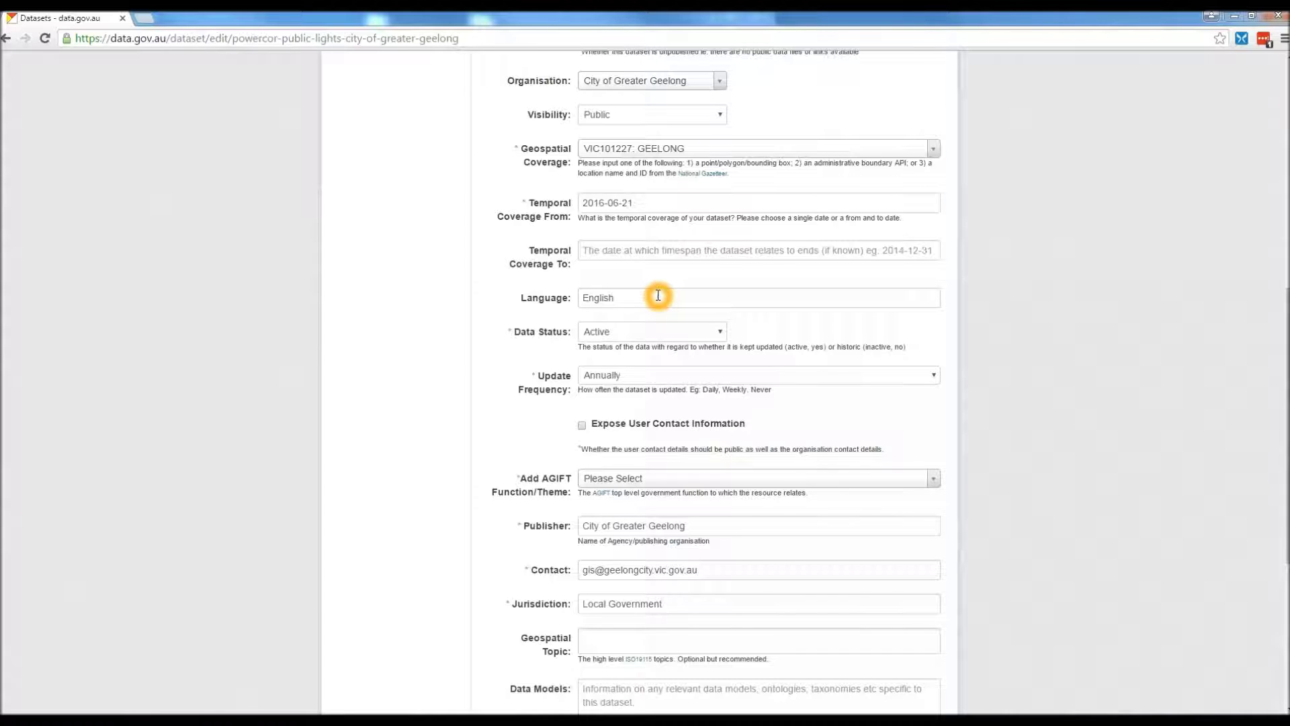
# - Set the dataset's data status to Active and its update frequency to Annually
pyautogui.click(718, 332)
pyautogui.click(612, 365)
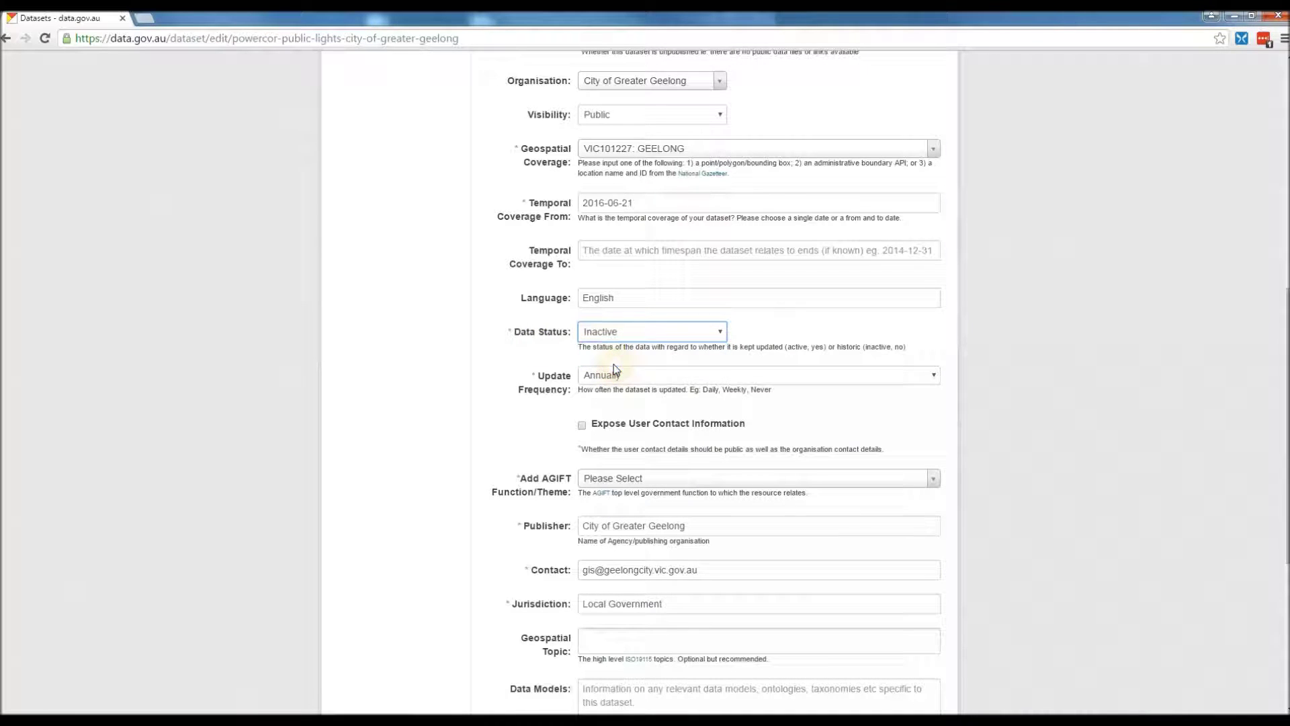
pyautogui.click(716, 336)
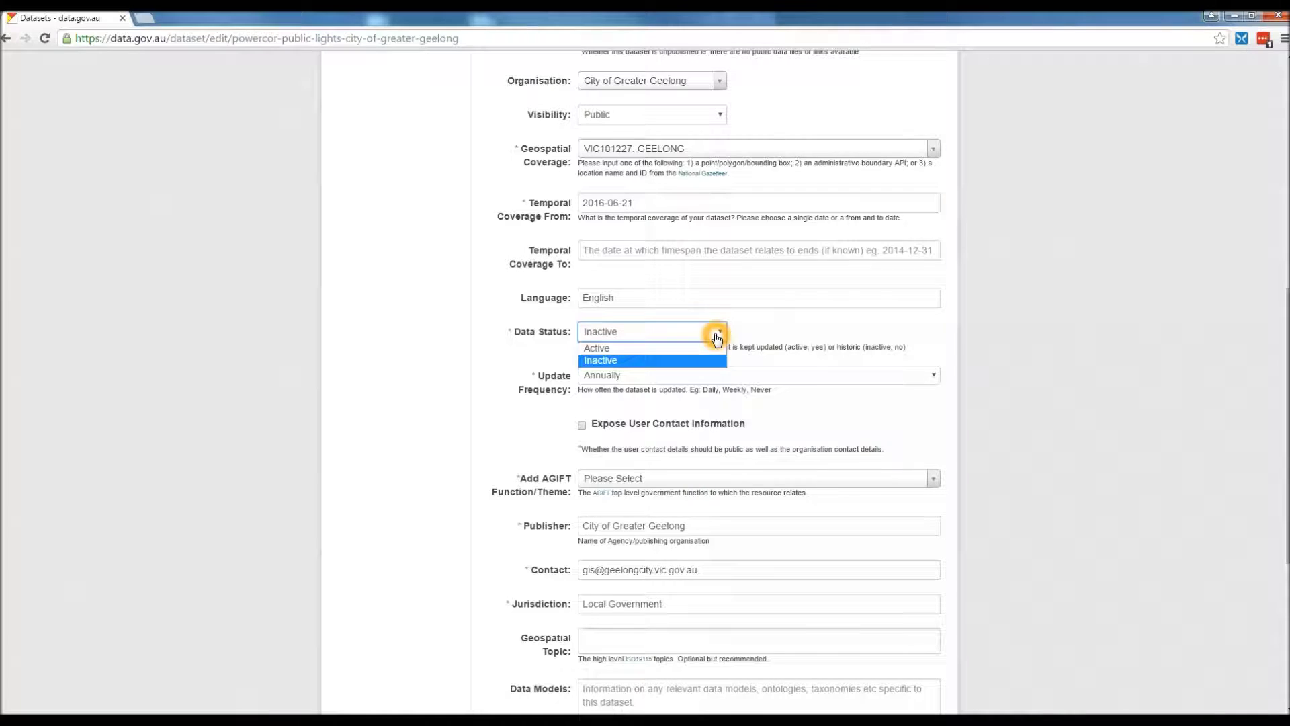
pyautogui.click(608, 348)
pyautogui.click(680, 343)
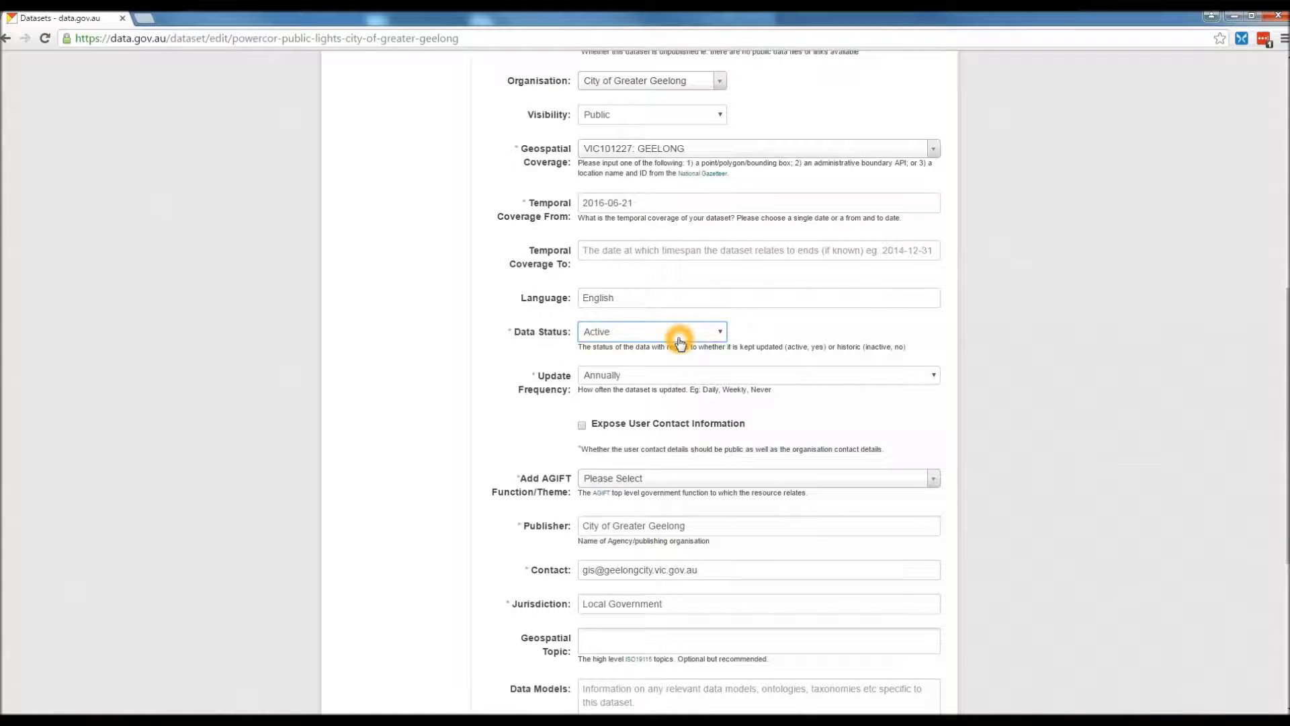
pyautogui.click(654, 382)
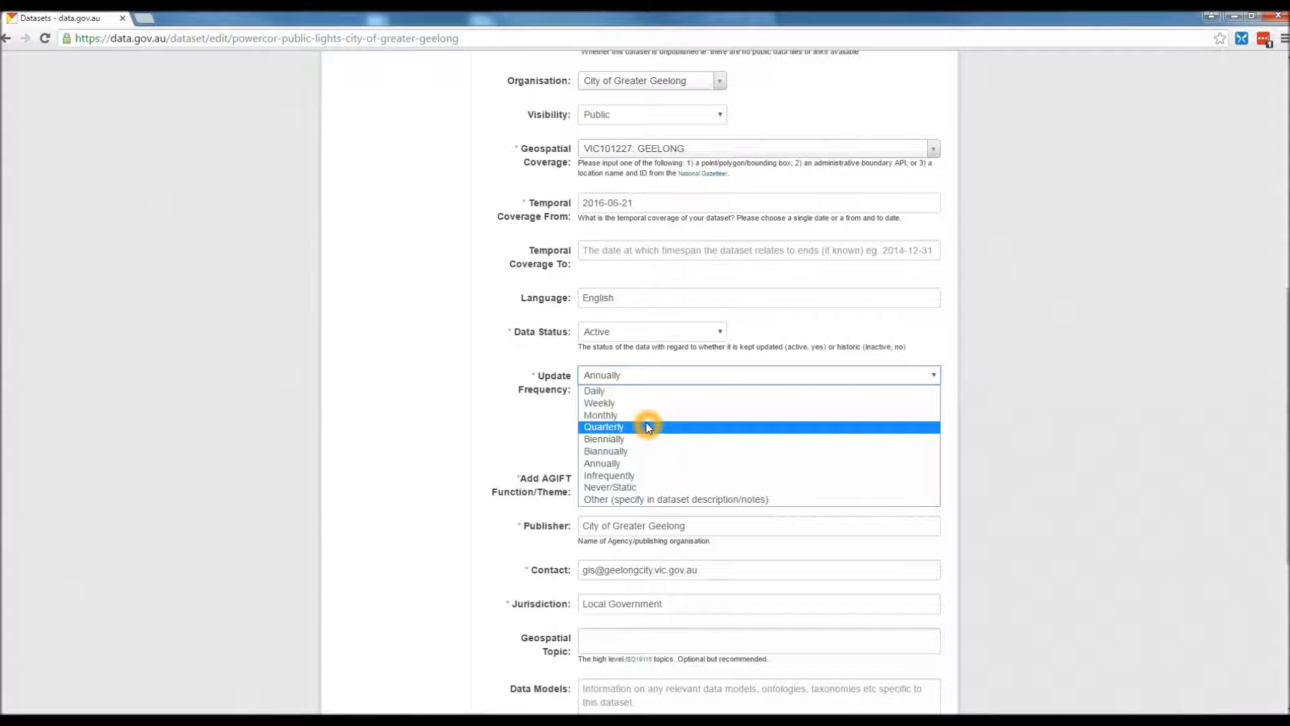
pyautogui.click(640, 463)
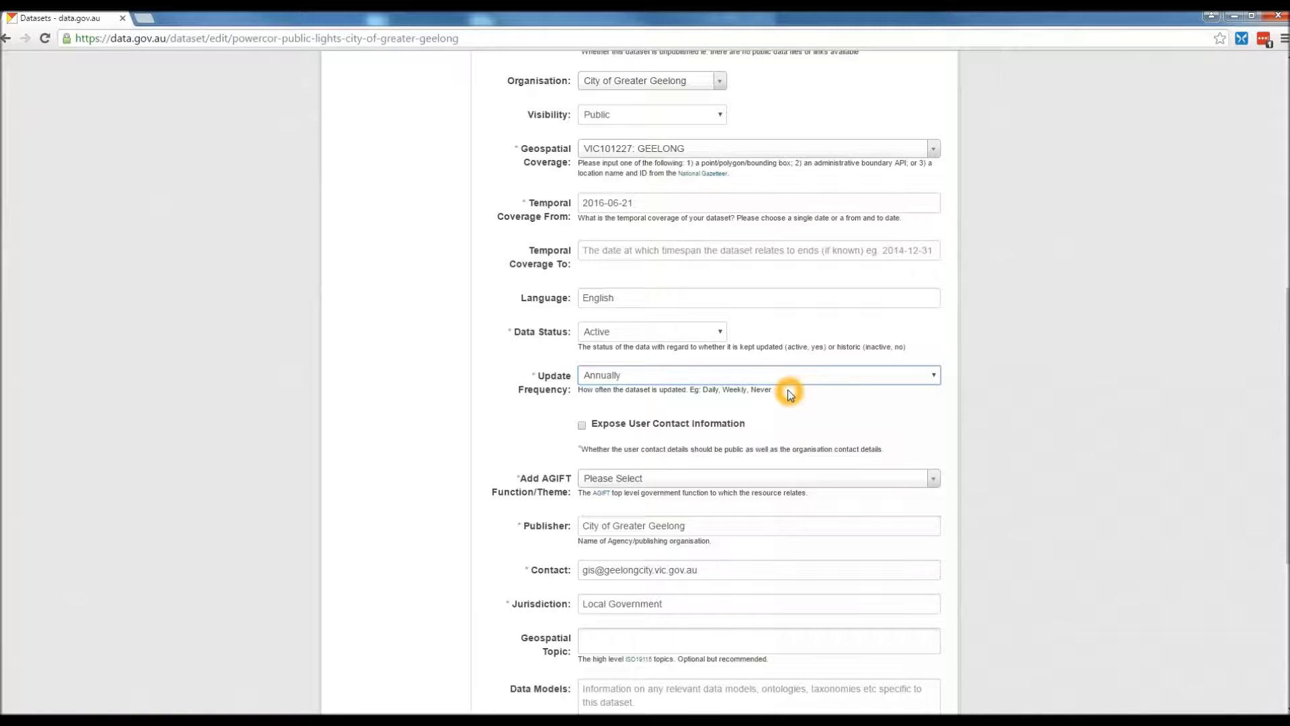
# - Look through the available AGIFT functions and themes without choosing one
pyautogui.scroll(-1, 789, 393)
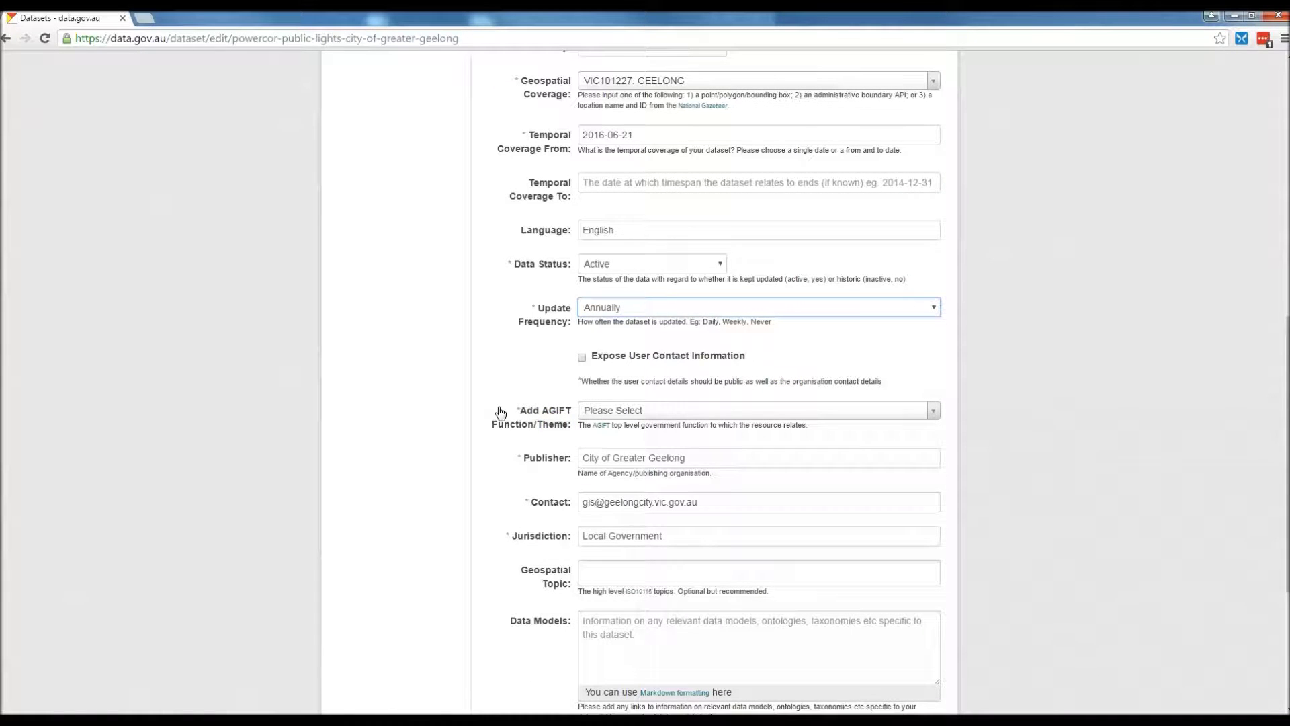
pyautogui.click(933, 417)
pyautogui.scroll(-2, 864, 467)
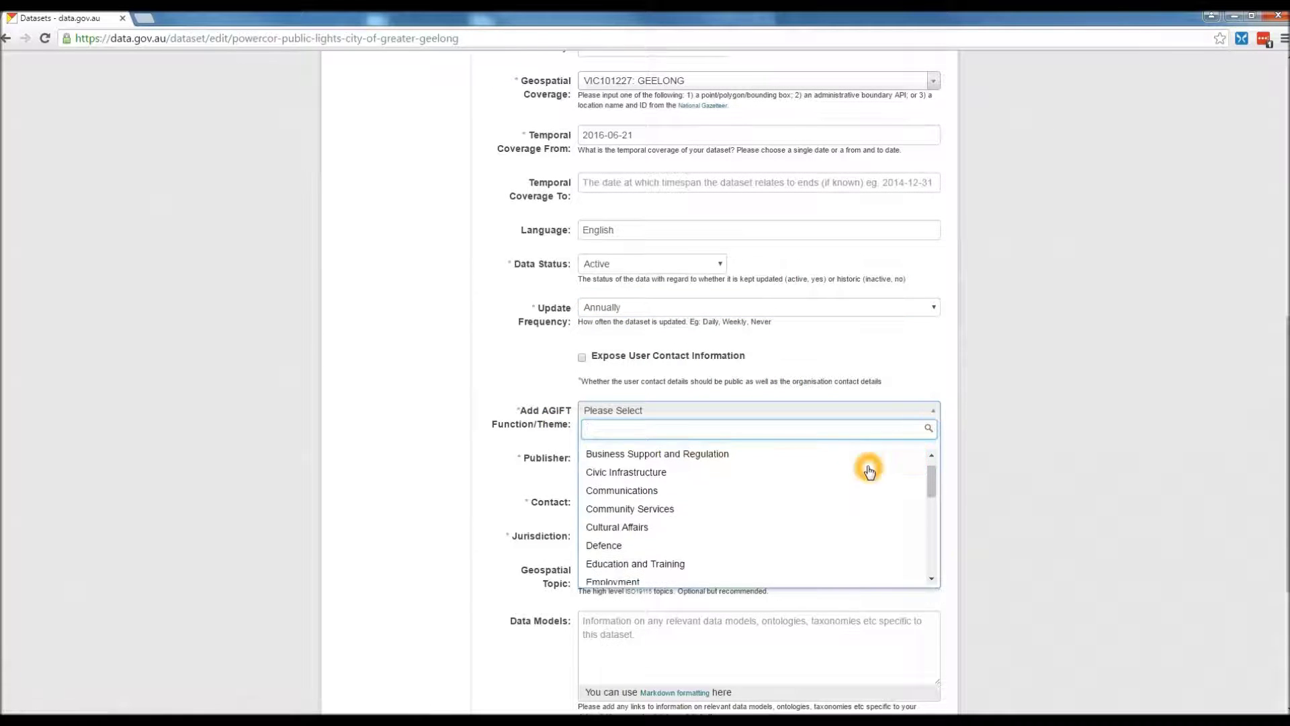
pyautogui.scroll(-2, 671, 490)
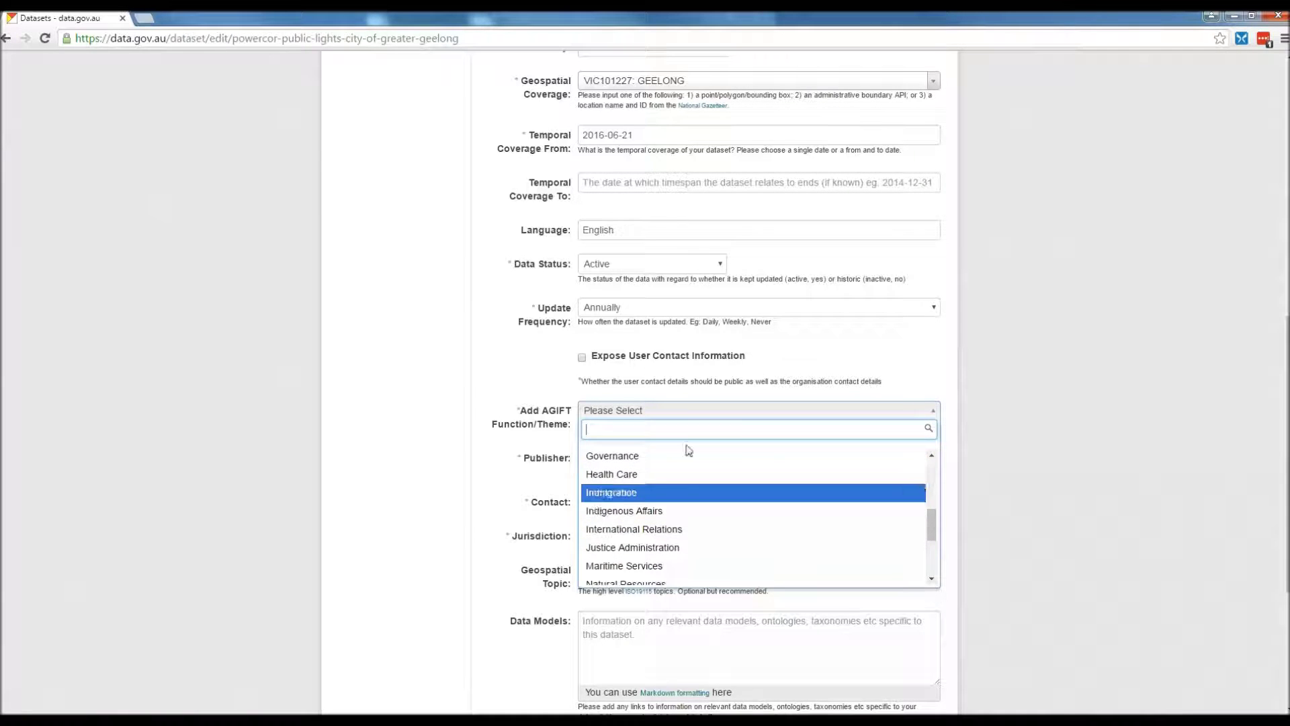
pyautogui.click(932, 412)
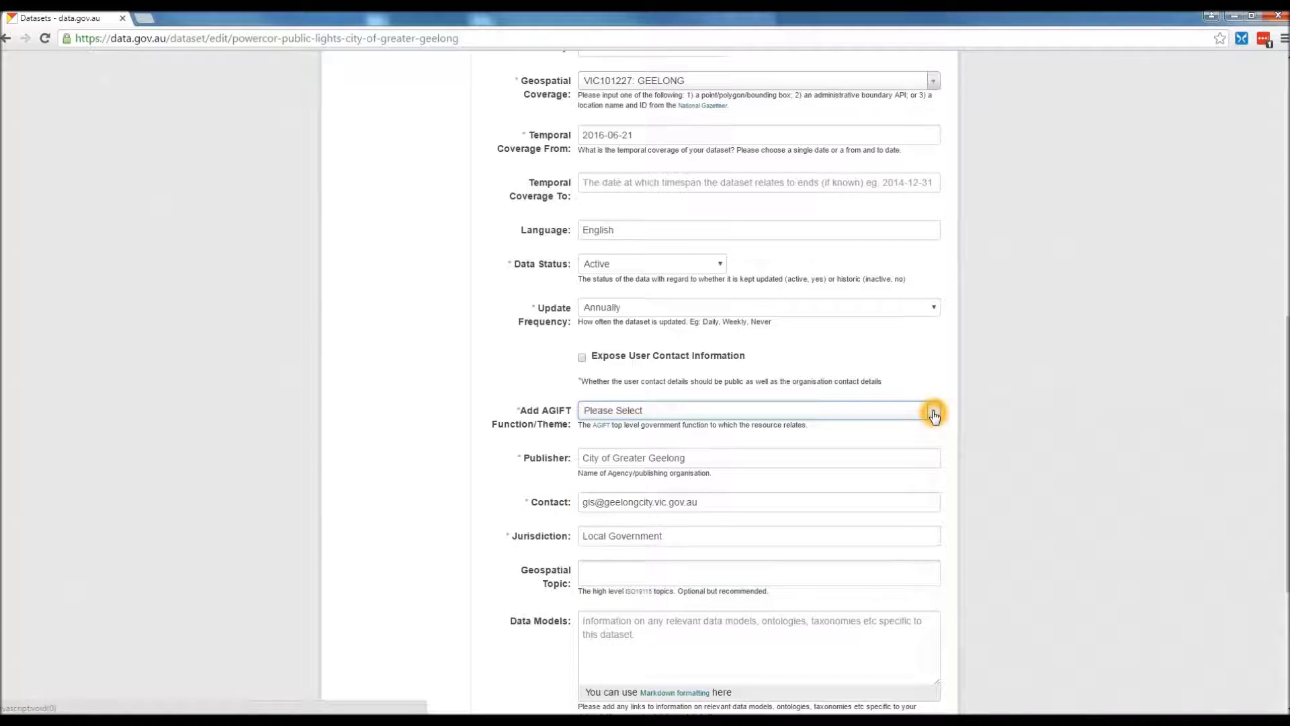
# - Check the dataset's publisher, contact e-mail and jurisdiction entries
pyautogui.scroll(-1, 964, 428)
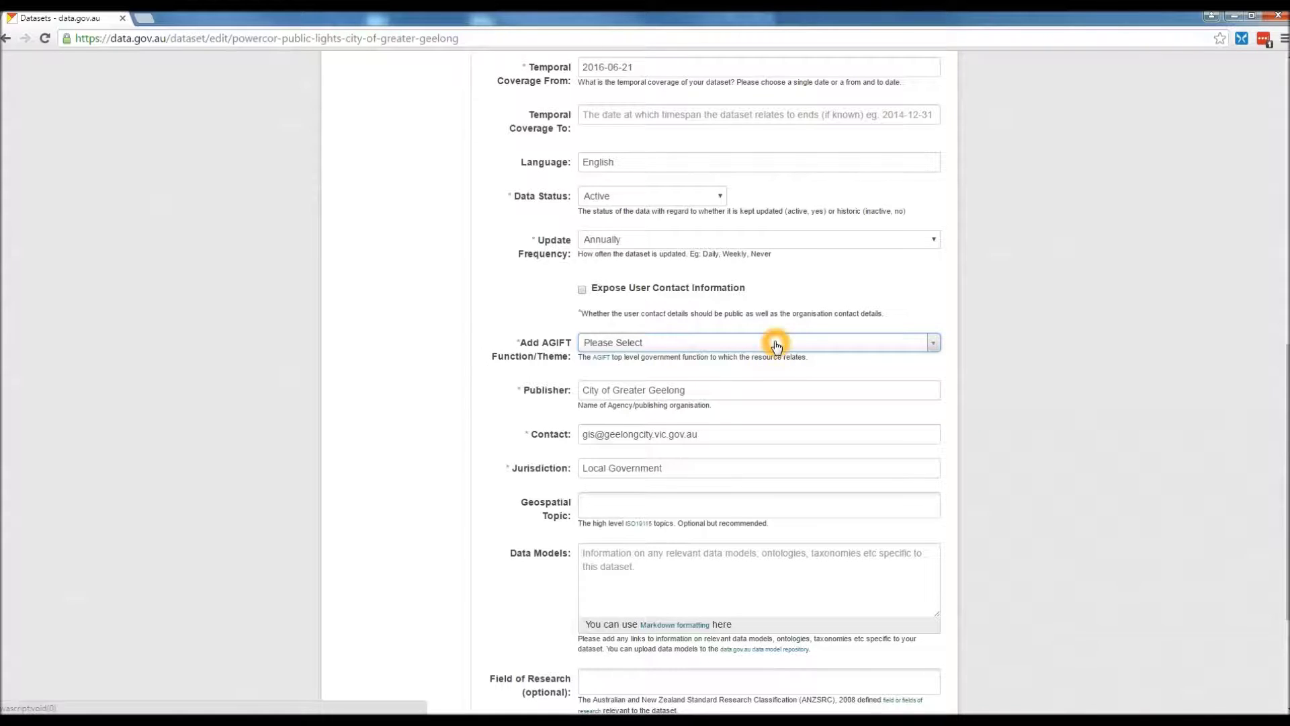
pyautogui.click(689, 392)
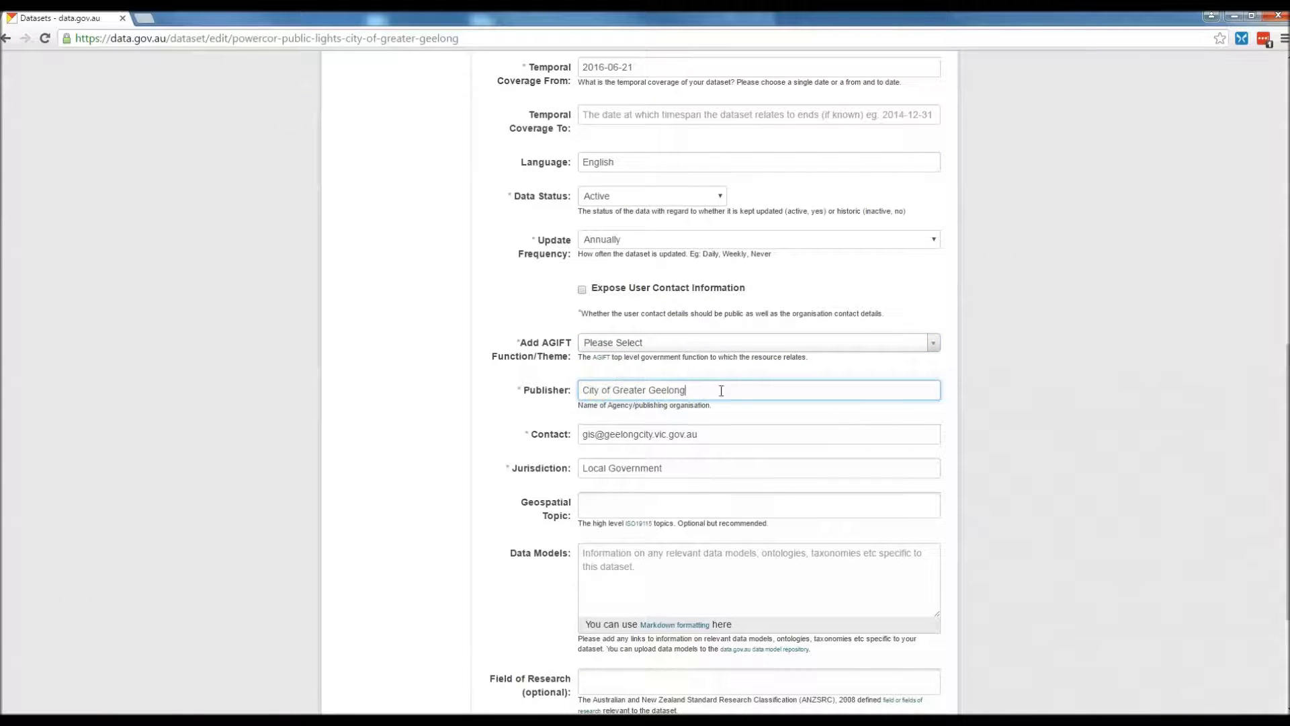
pyautogui.moveTo(725, 391); pyautogui.dragTo(556, 400)
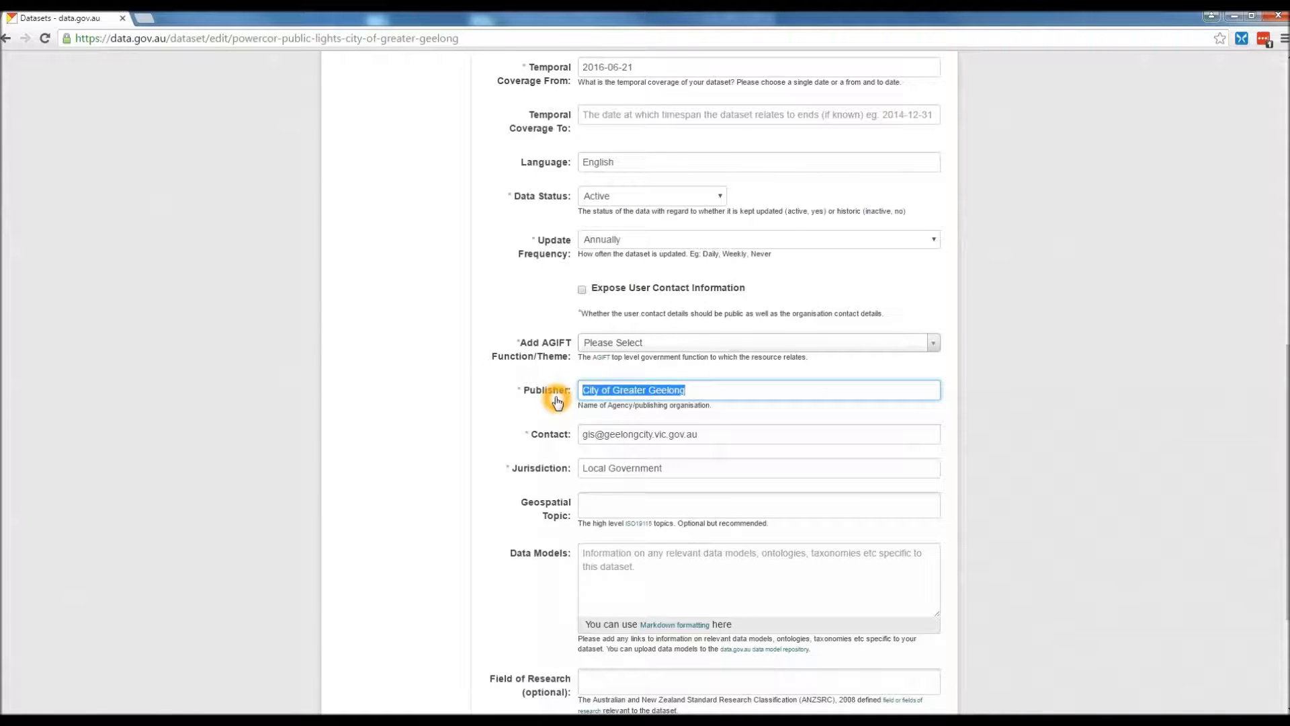
pyautogui.click(709, 390)
pyautogui.click(678, 394)
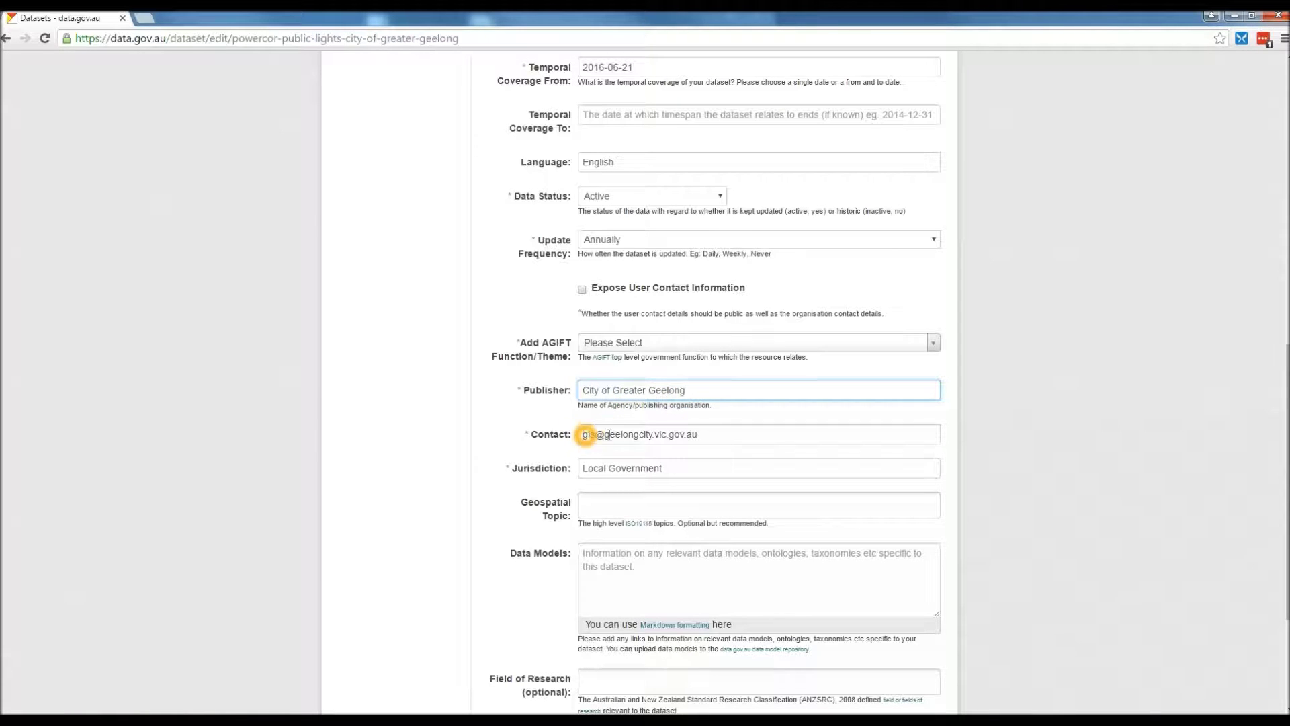
pyautogui.moveTo(582, 434); pyautogui.dragTo(708, 436)
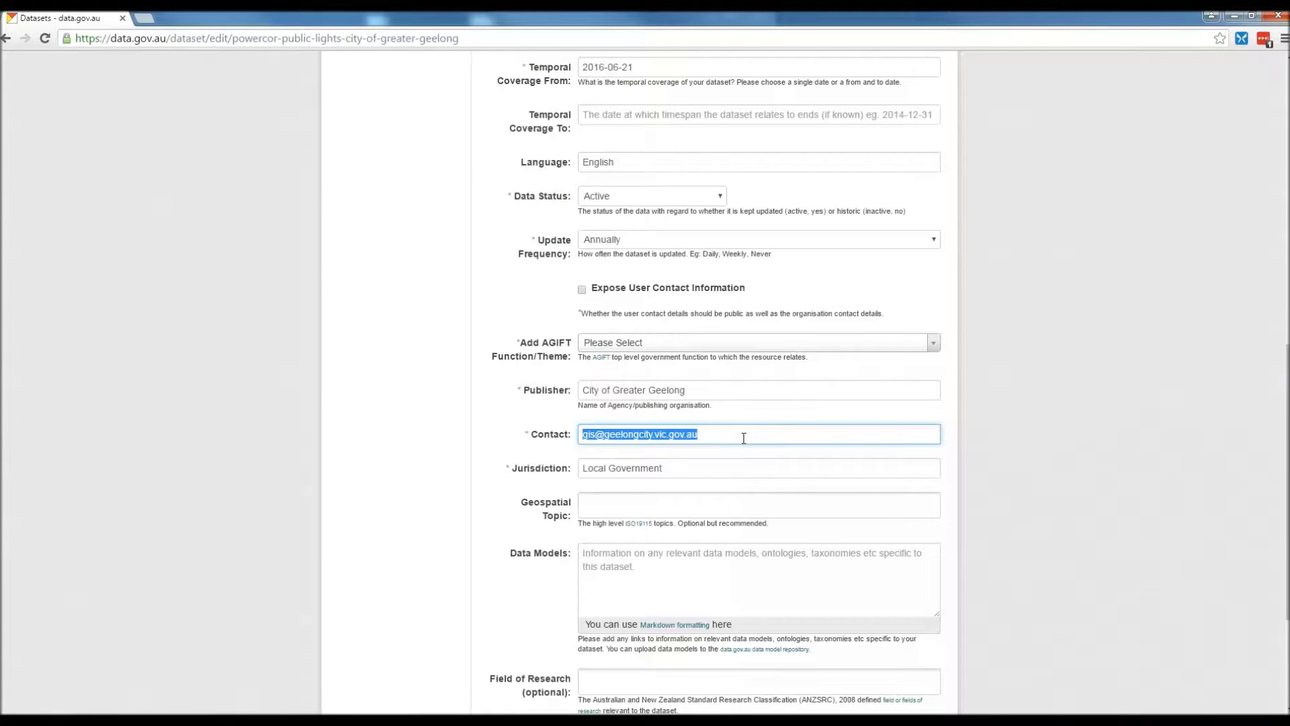
pyautogui.click(724, 469)
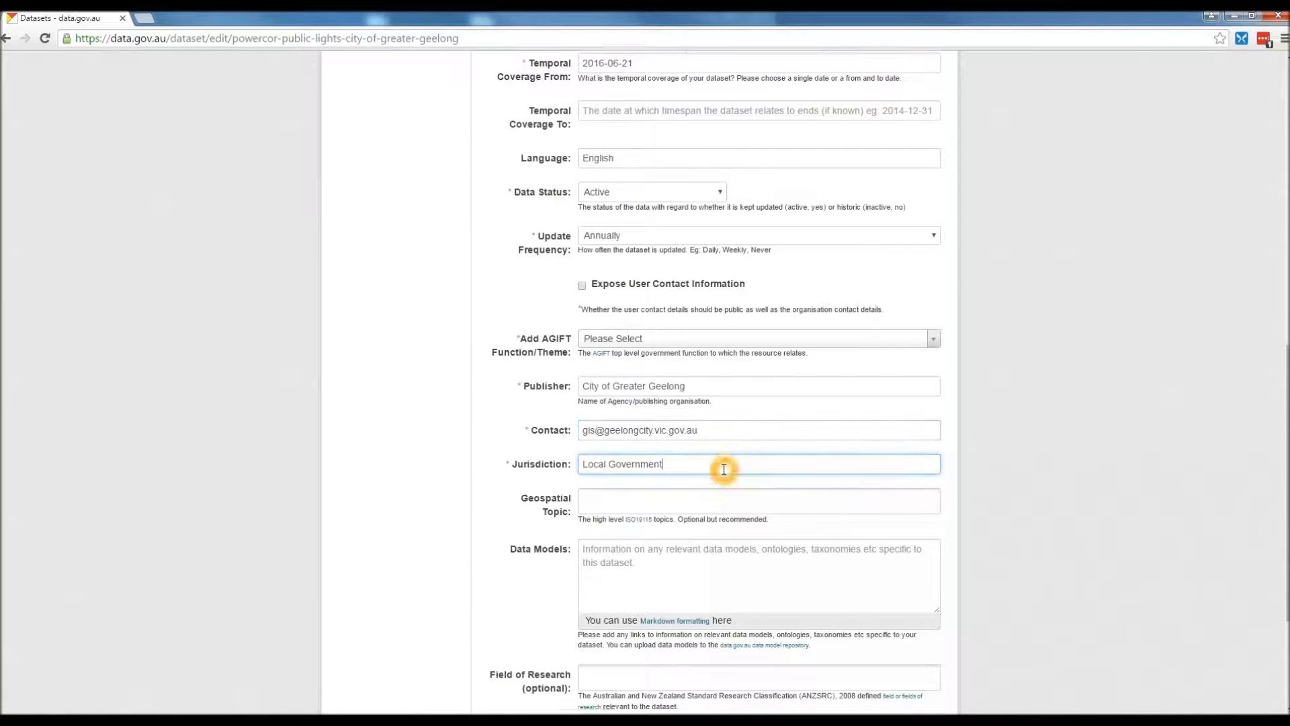
# - Look through the available geospatial topics without choosing one
pyautogui.scroll(-1, 724, 470)
pyautogui.click(598, 434)
pyautogui.scroll(-8, 656, 457)
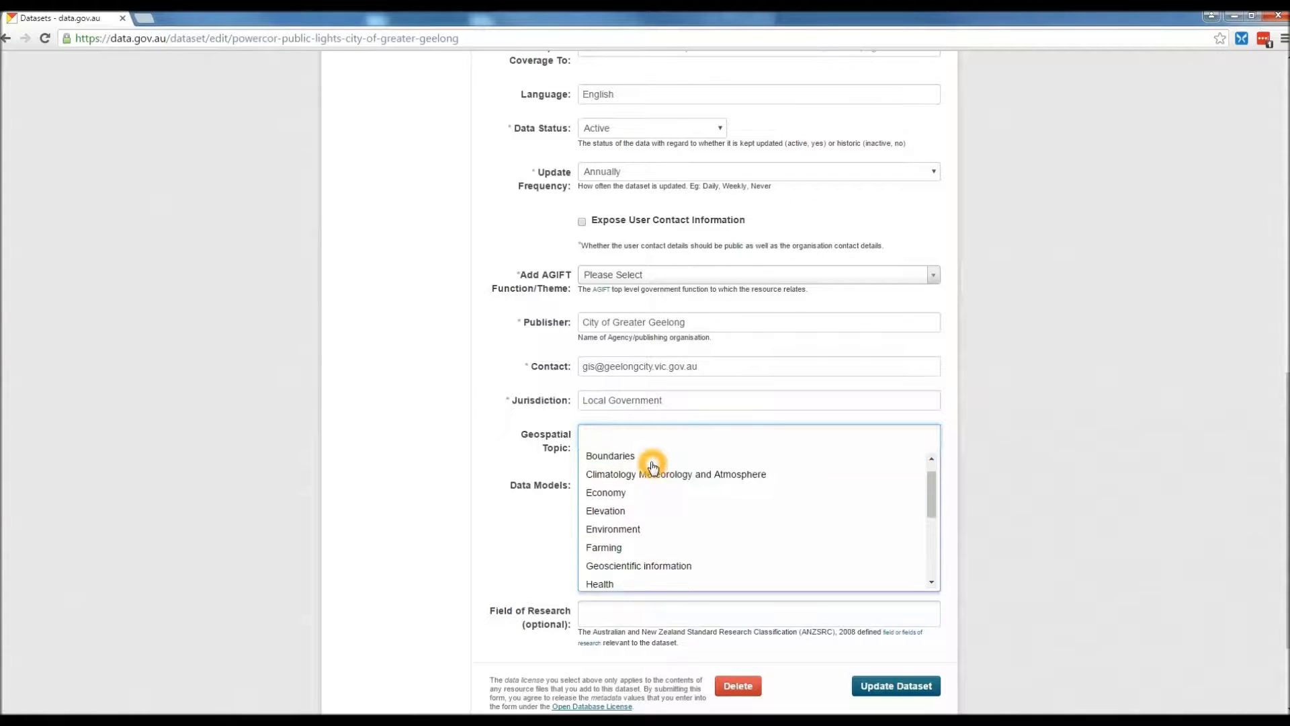
pyautogui.scroll(8, 670, 442)
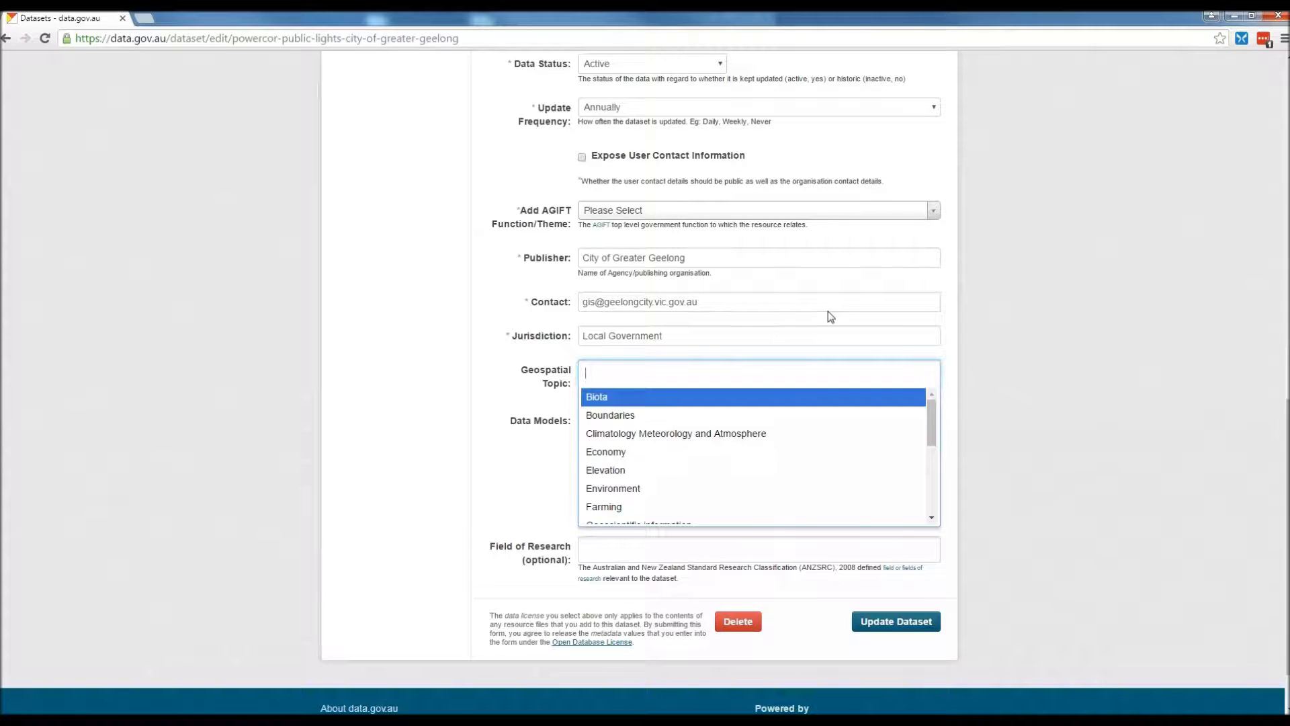
pyautogui.click(1074, 348)
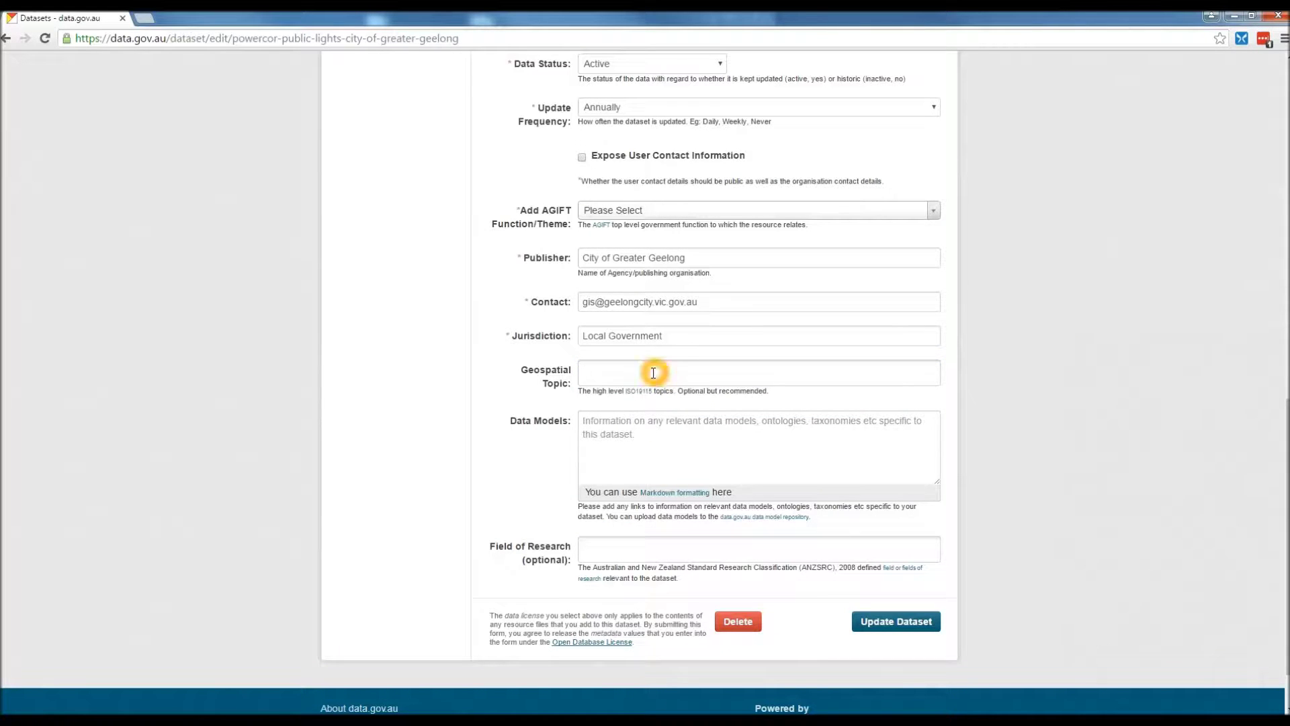
# - Check the Data Models and optional Field of Research entries at the end of the metadata form
pyautogui.click(677, 432)
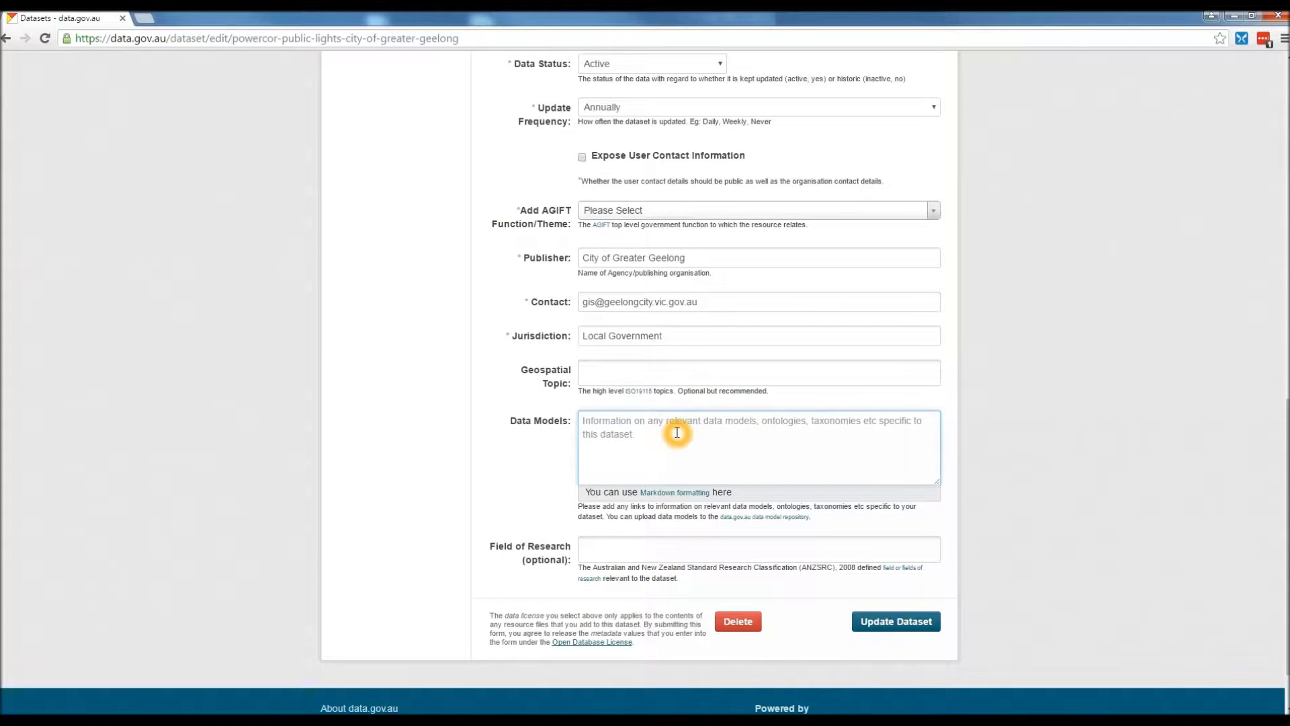
pyautogui.click(668, 451)
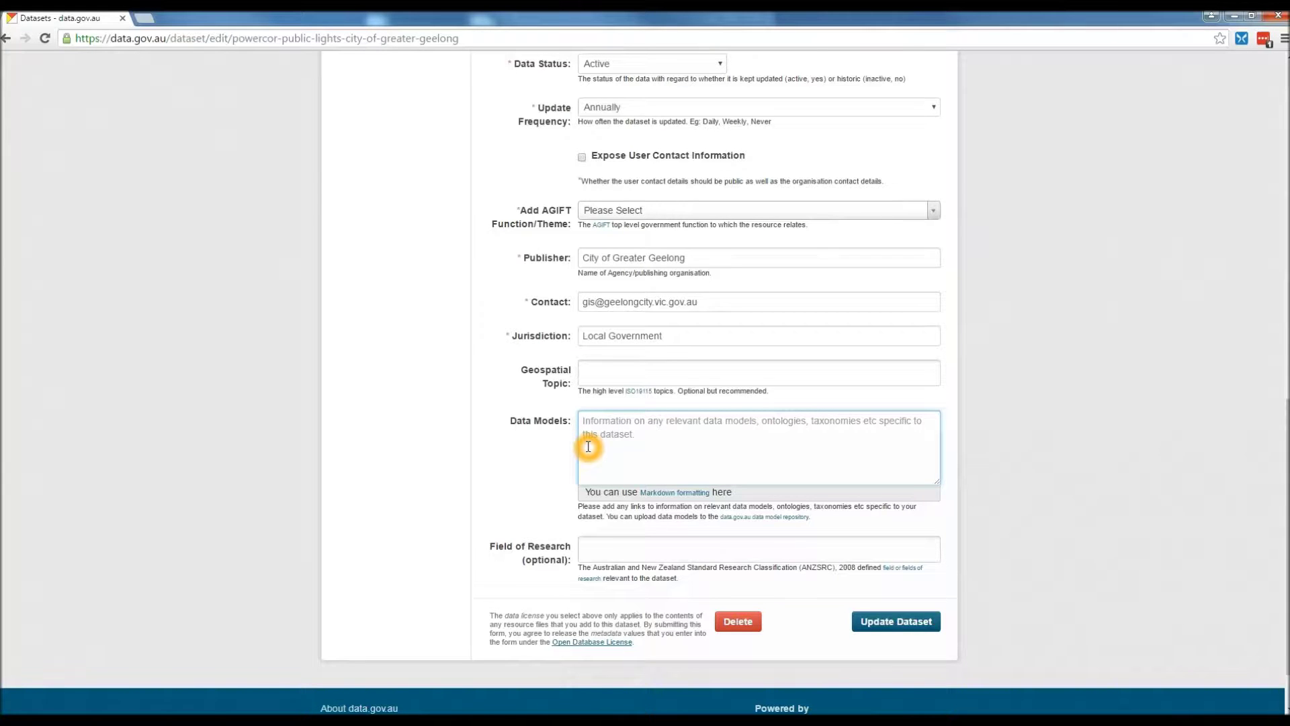
pyautogui.click(611, 475)
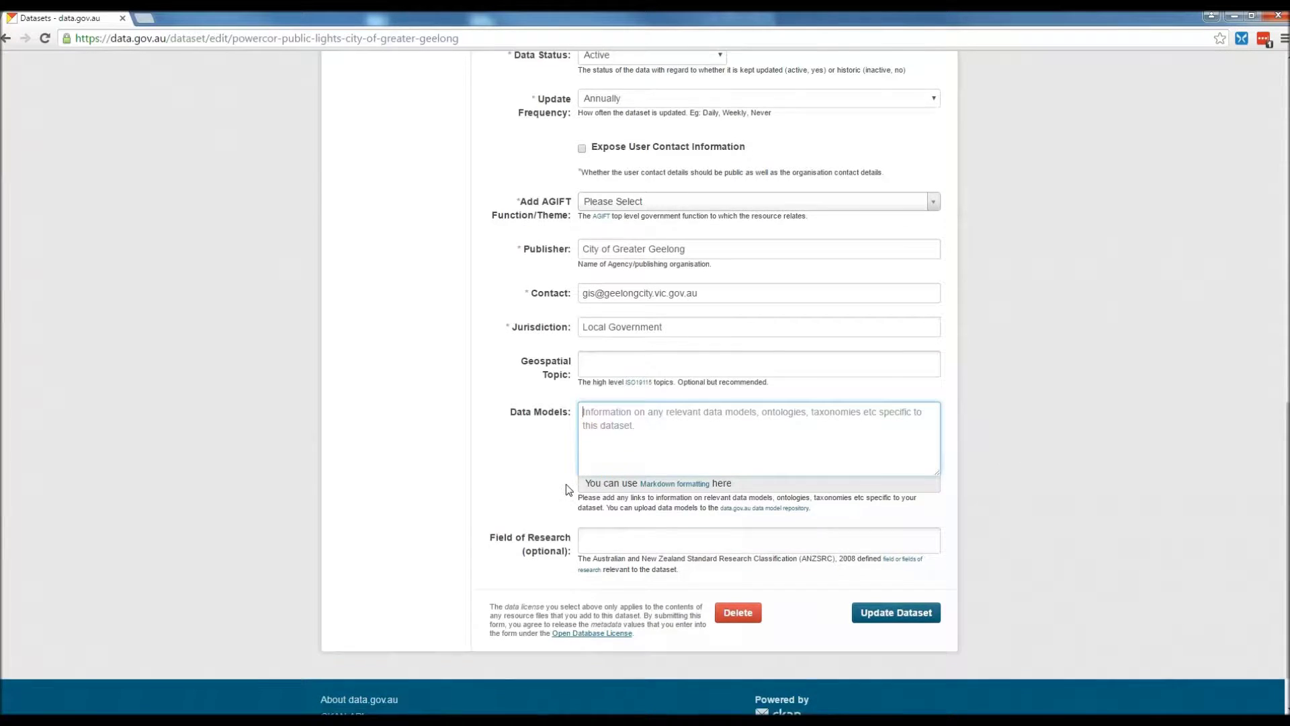
pyautogui.scroll(-1, 587, 513)
pyautogui.scroll(1, 588, 513)
pyautogui.click(717, 551)
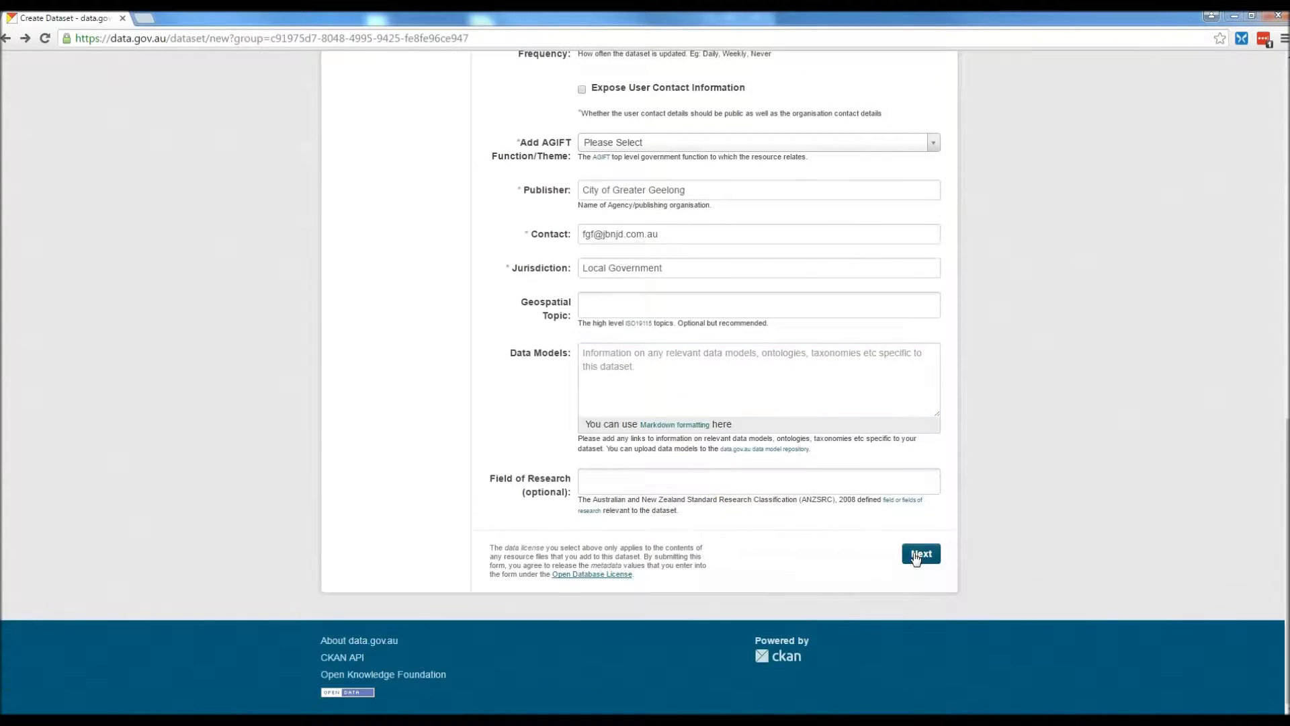
# - Continue from the metadata form to the dataset's resource form and review the resource's name and description
pyautogui.click(927, 558)
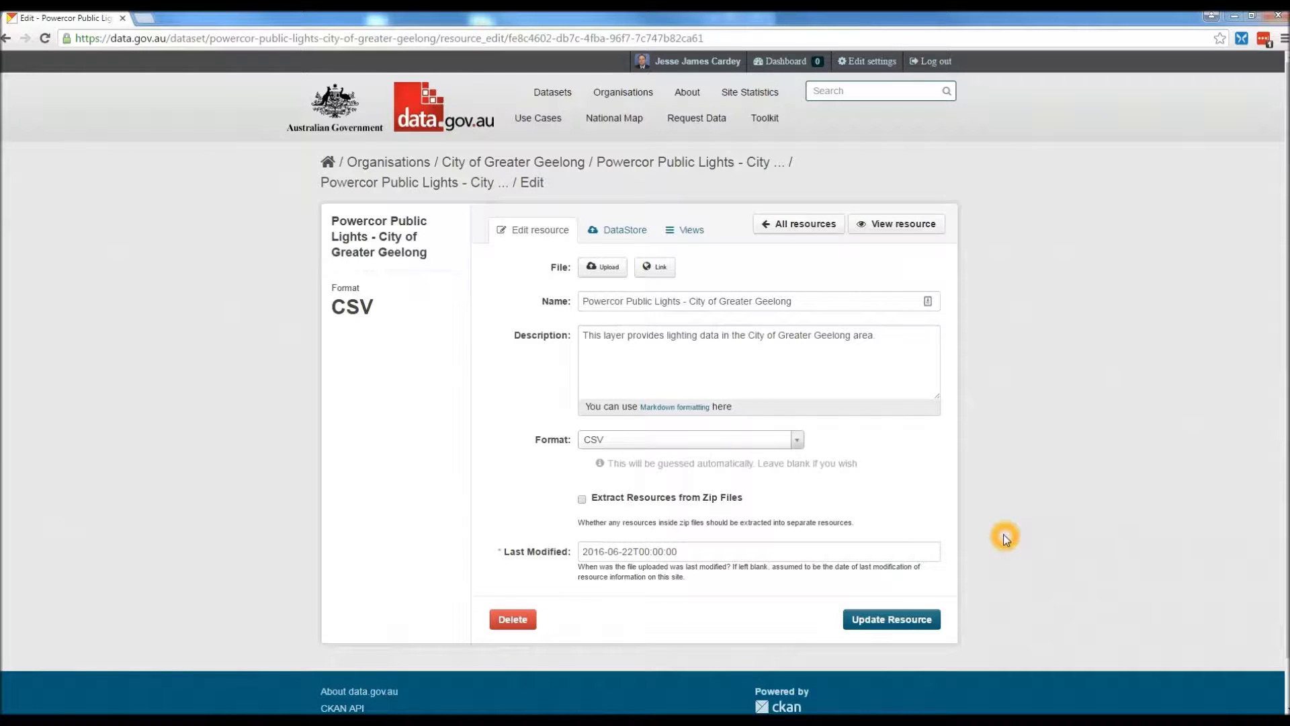
pyautogui.moveTo(803, 301); pyautogui.dragTo(529, 308)
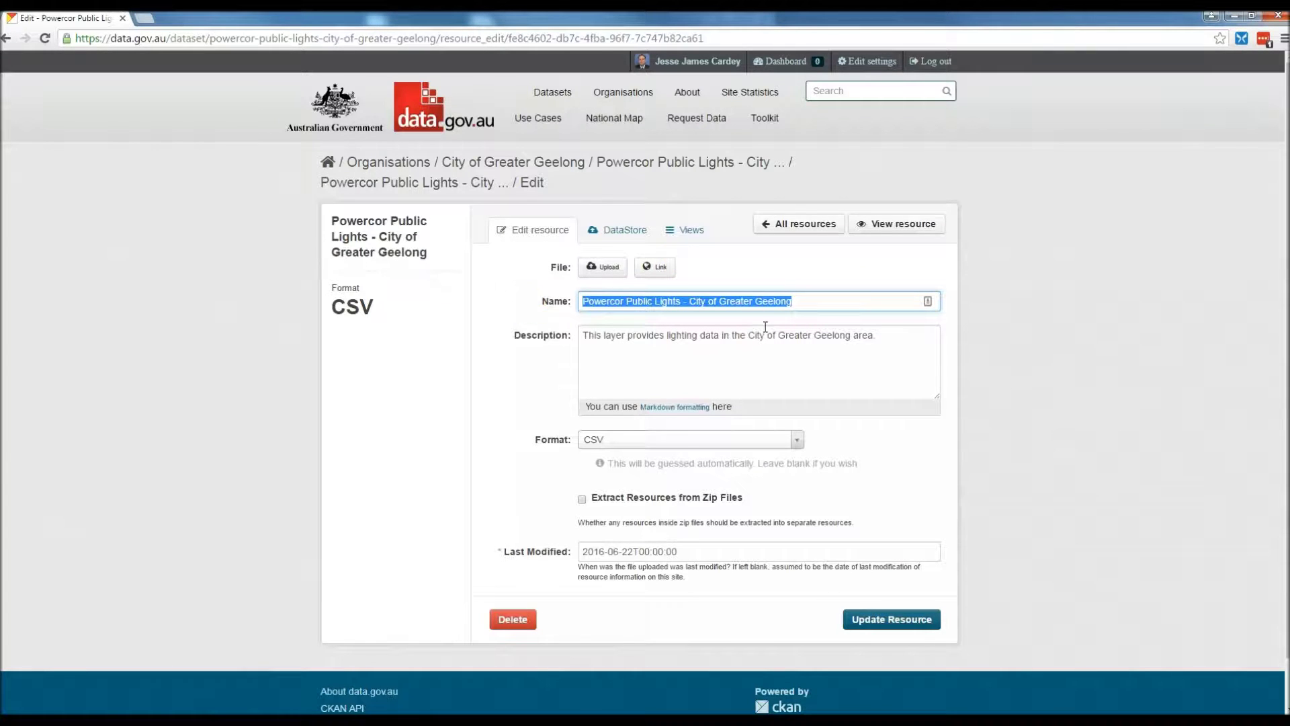
pyautogui.click(764, 354)
pyautogui.moveTo(884, 340); pyautogui.dragTo(525, 317)
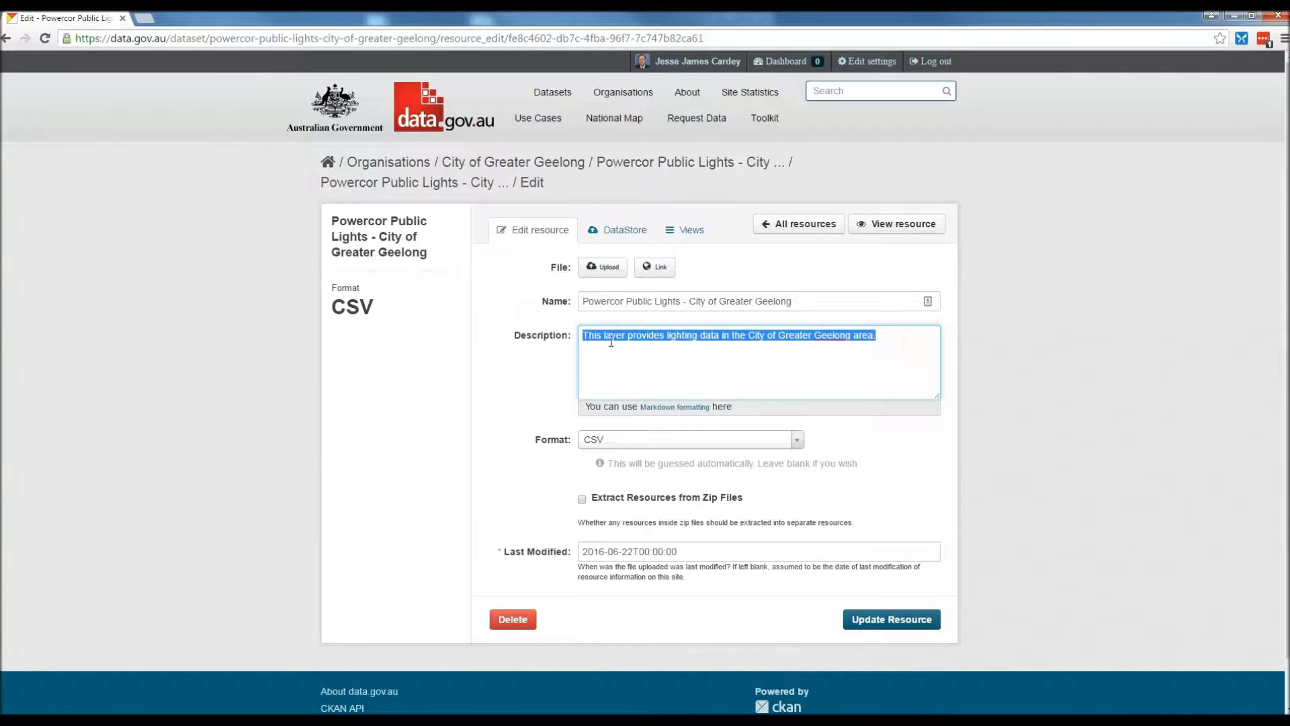
# - Set the resource's format to shp
pyautogui.click(688, 343)
pyautogui.click(618, 441)
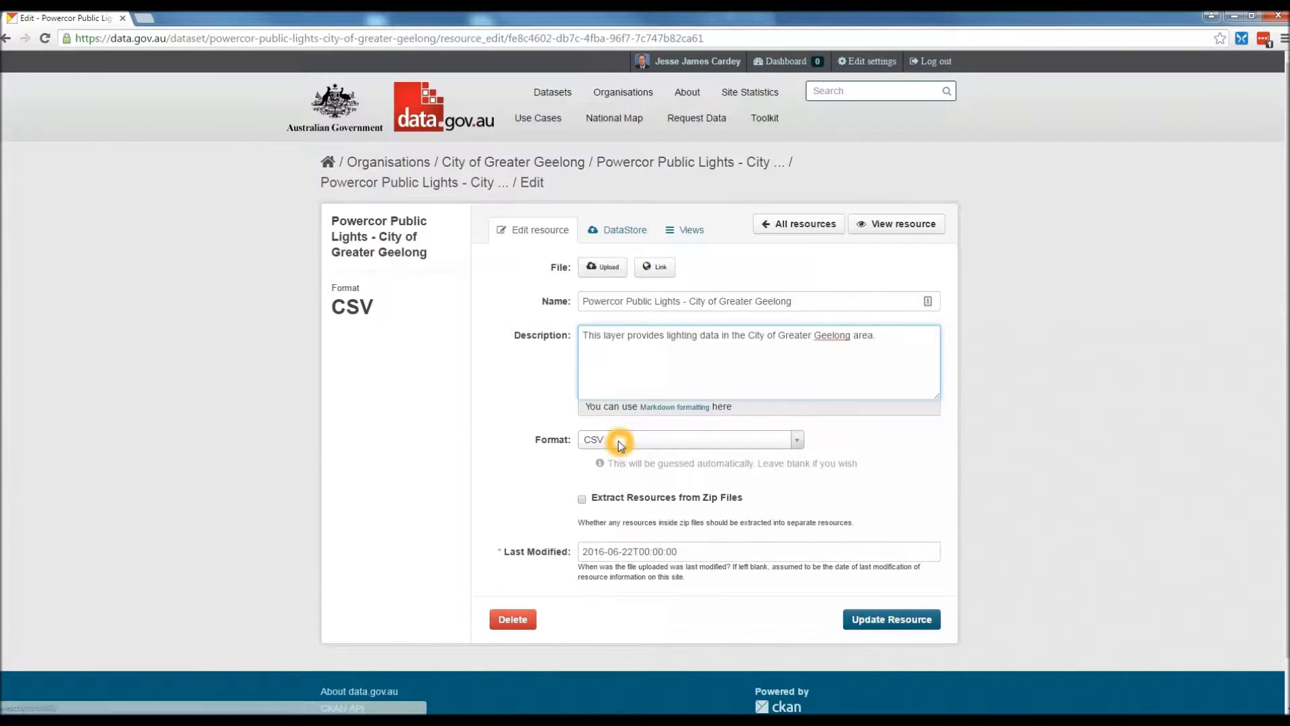
pyautogui.click(634, 463)
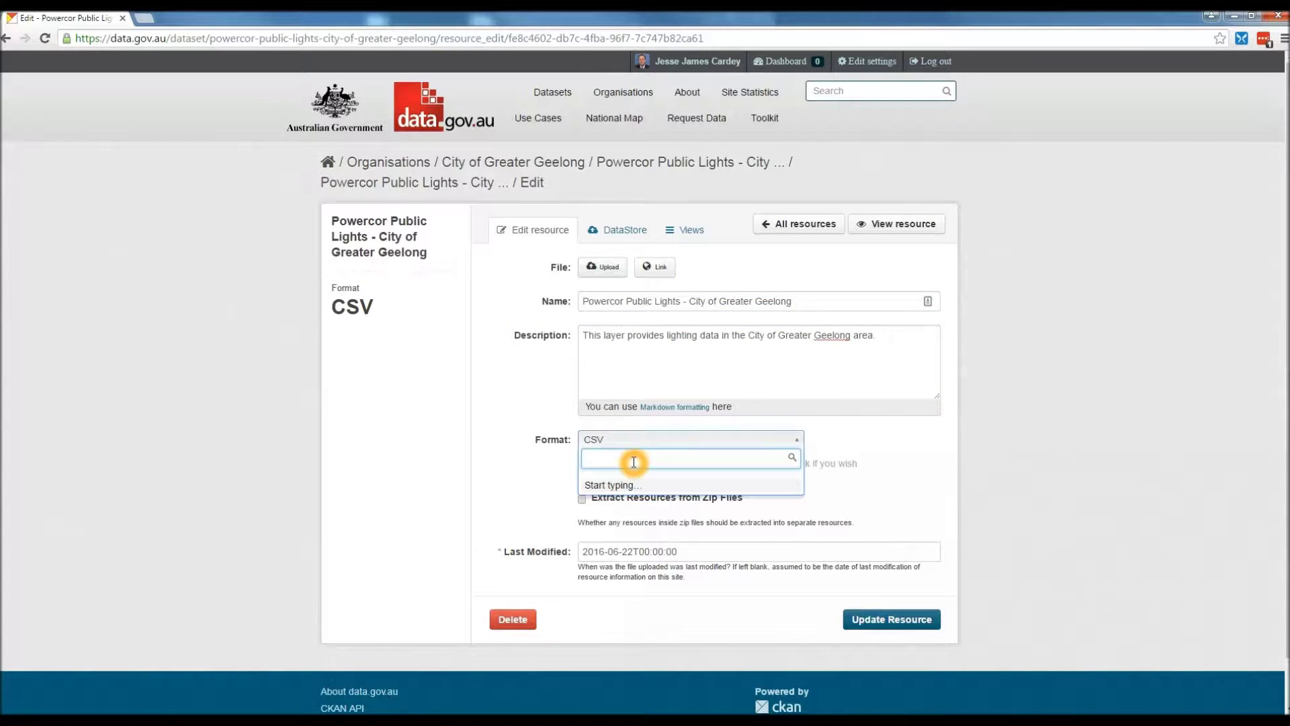
pyautogui.write('shp')
pyautogui.press('Return')
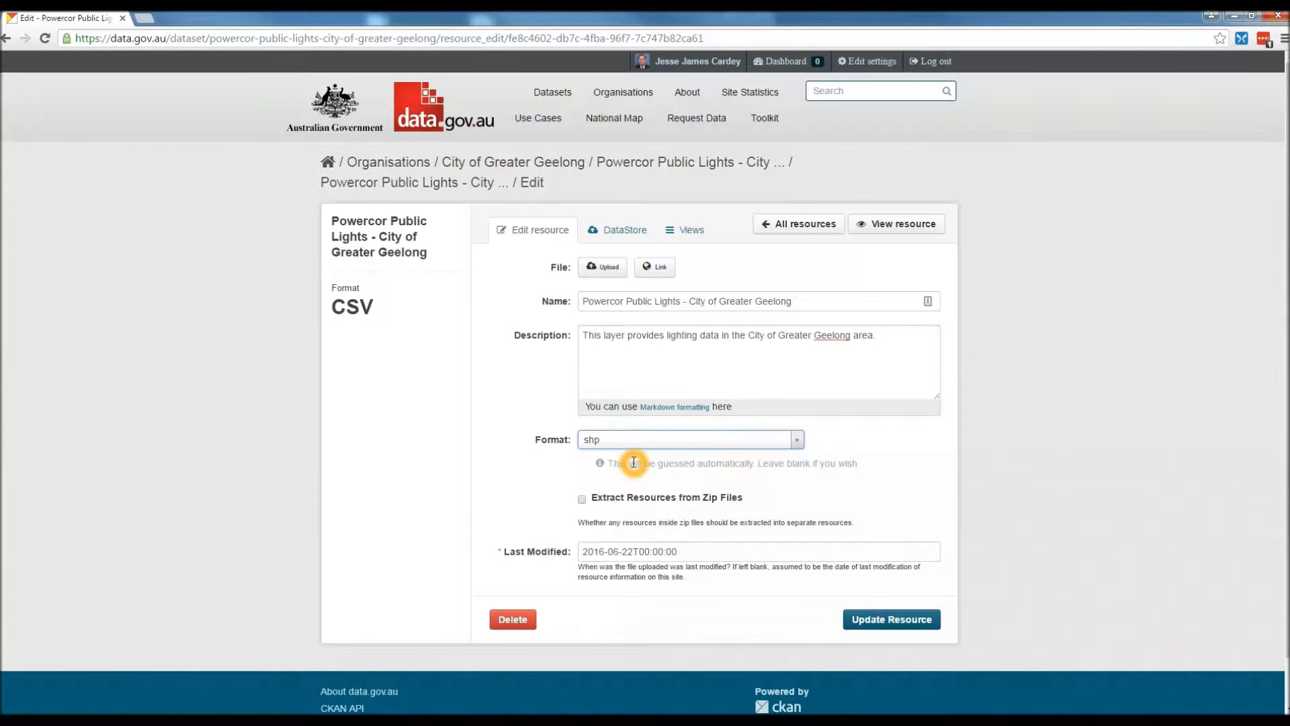
# - Upload the zipped Geelong_Lighting.shp file from the OpenDataVideo folder as the resource's file
pyautogui.click(602, 268)
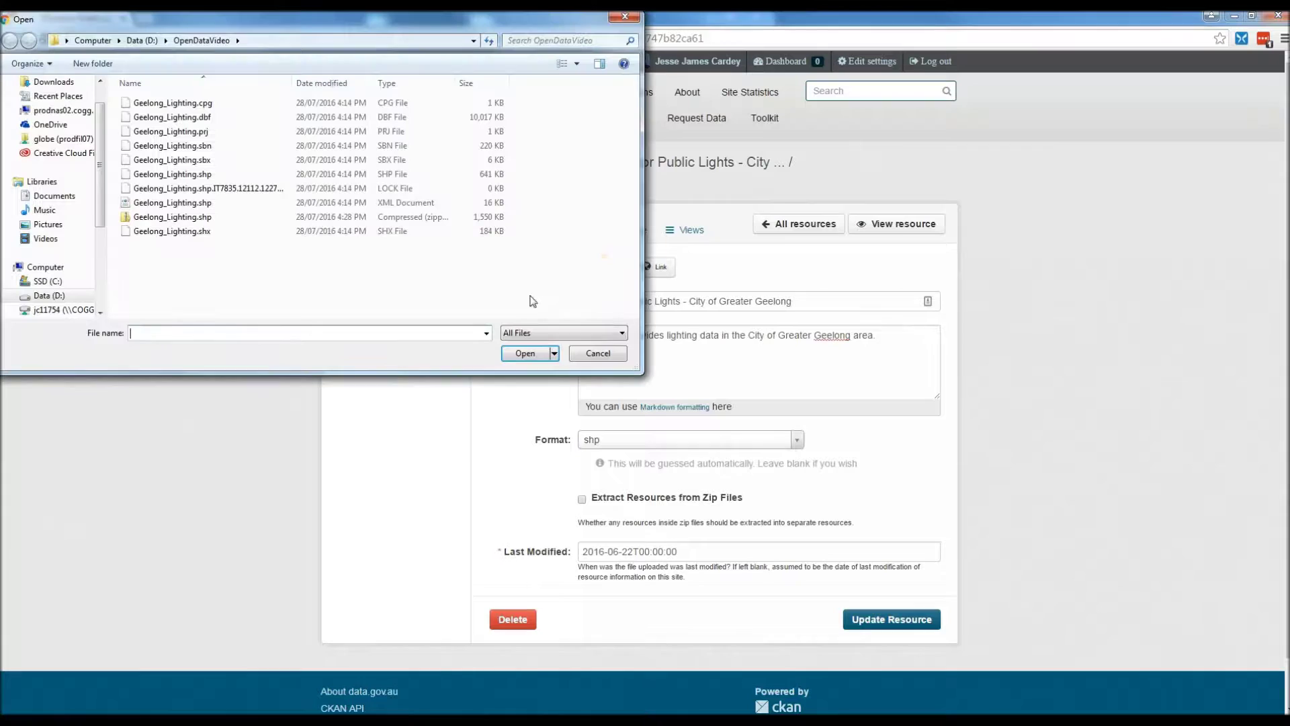
pyautogui.click(188, 219)
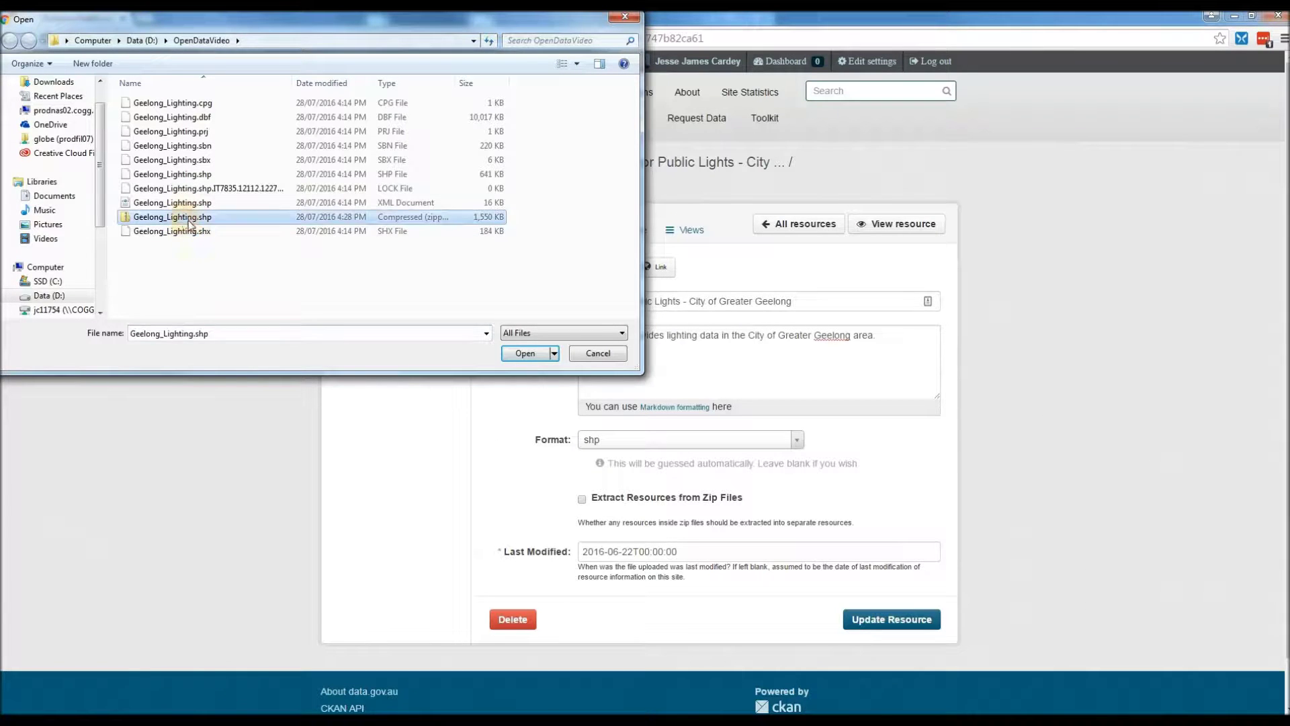
pyautogui.click(200, 219)
pyautogui.click(529, 355)
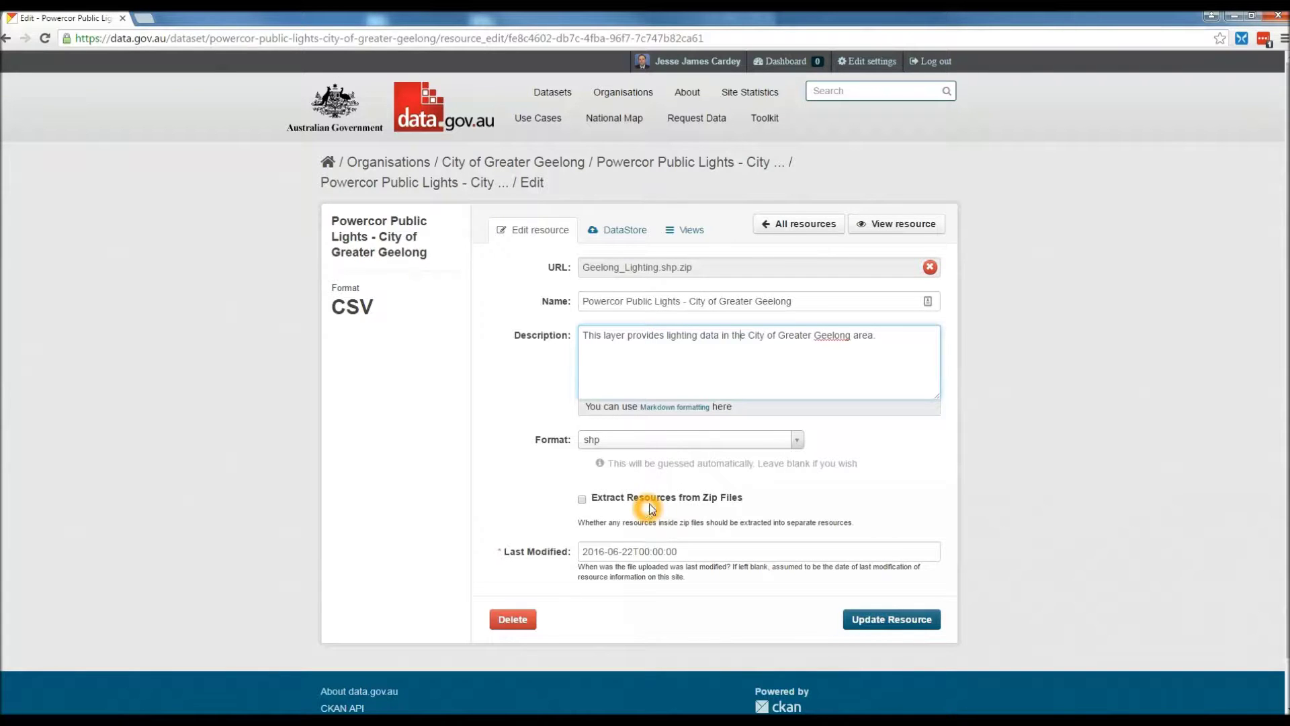
# - Set the resource's last modified date to 2016-07-28 and update the resource
pyautogui.click(702, 552)
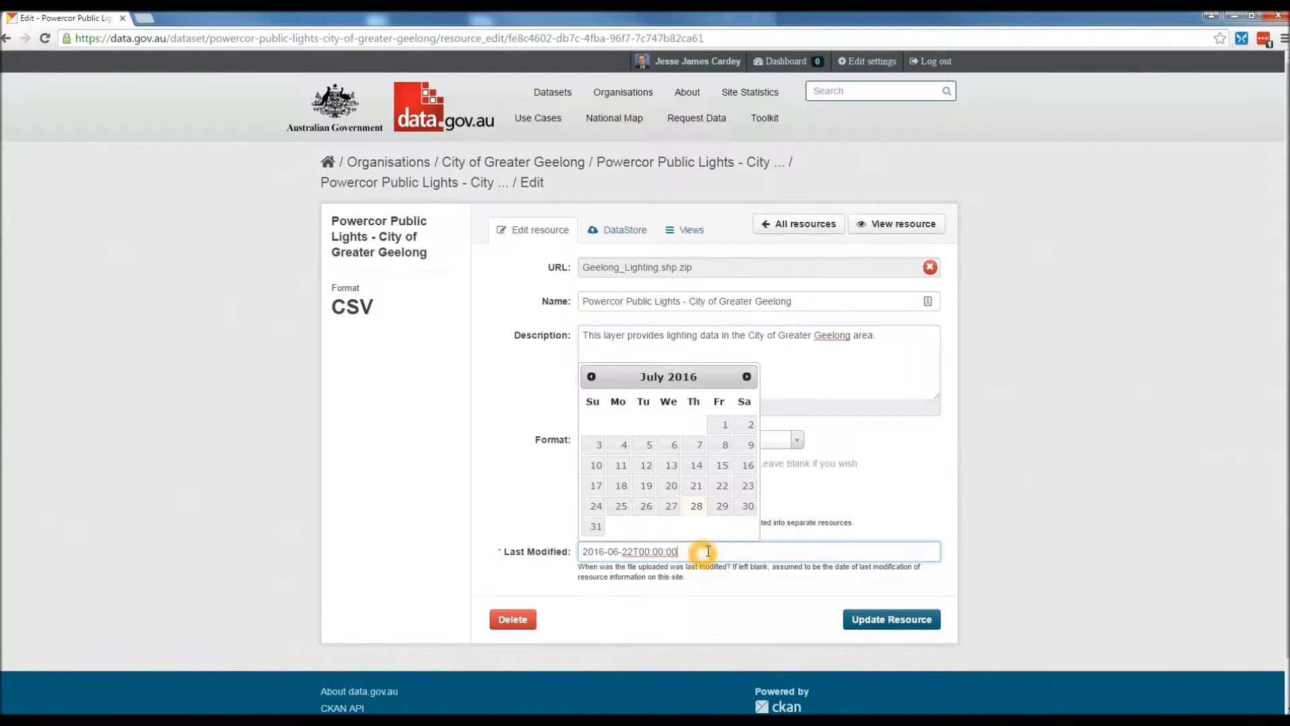
pyautogui.click(696, 506)
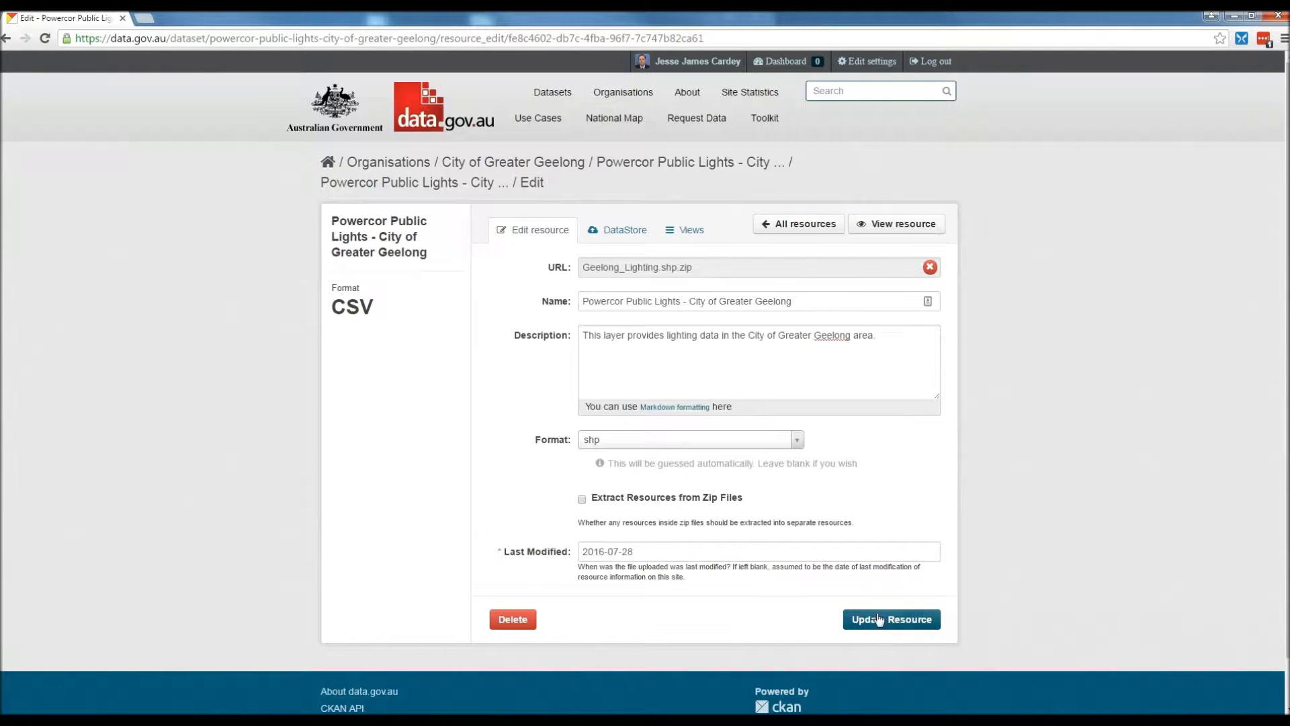
pyautogui.scroll(-1, 931, 598)
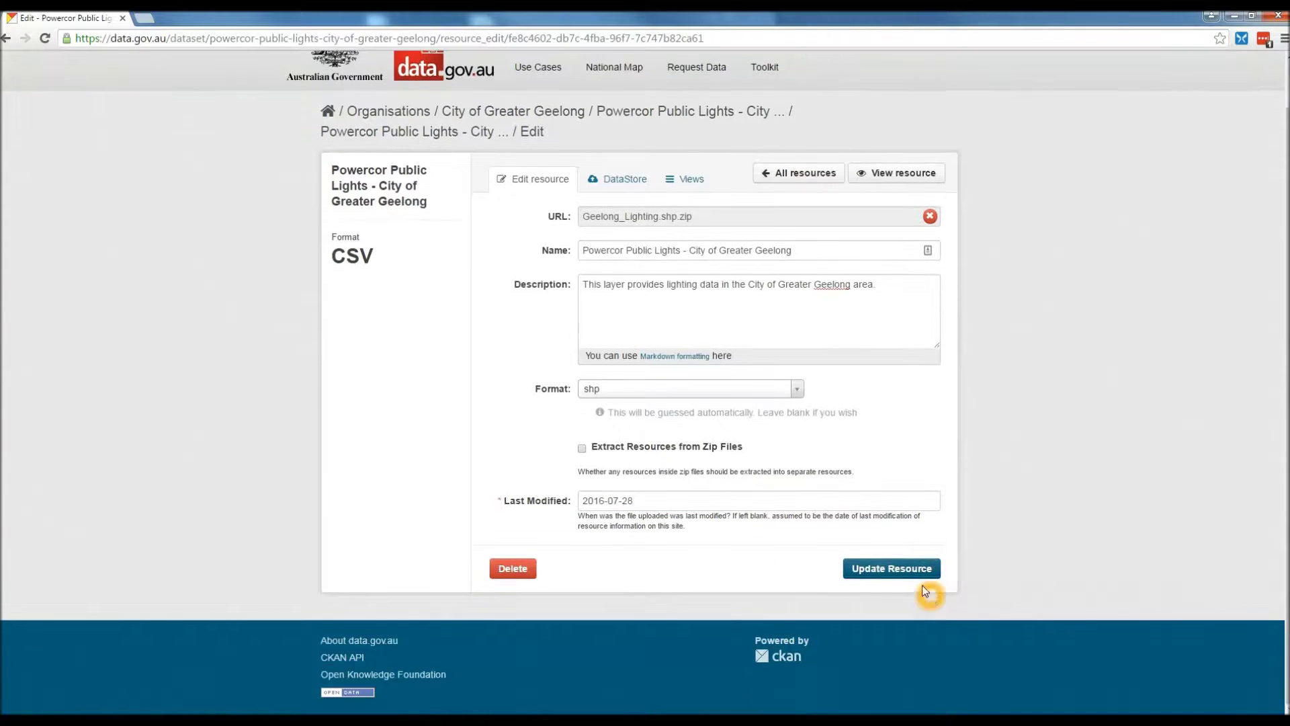
pyautogui.click(897, 569)
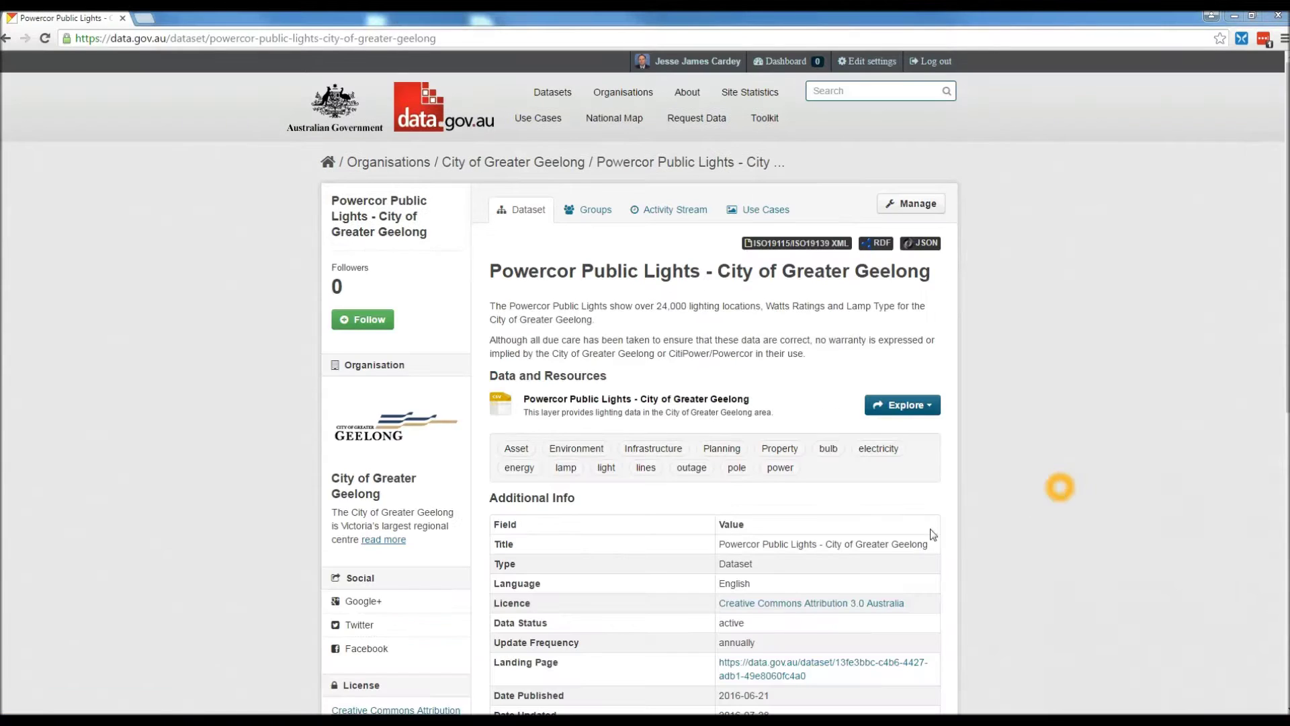
# - Review the dataset page's additional information table and its dataset extent map around Geelong
pyautogui.scroll(-2, 1042, 368)
pyautogui.scroll(-2, 1042, 367)
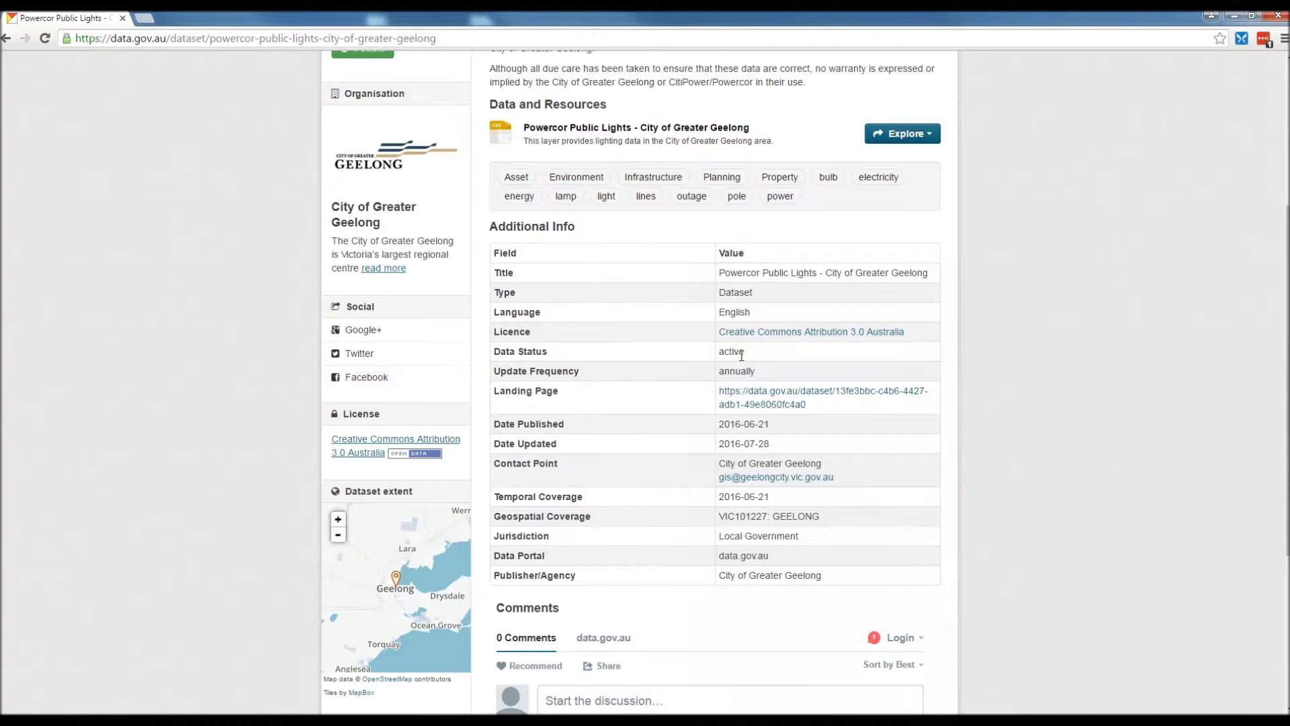
pyautogui.scroll(-2, 740, 430)
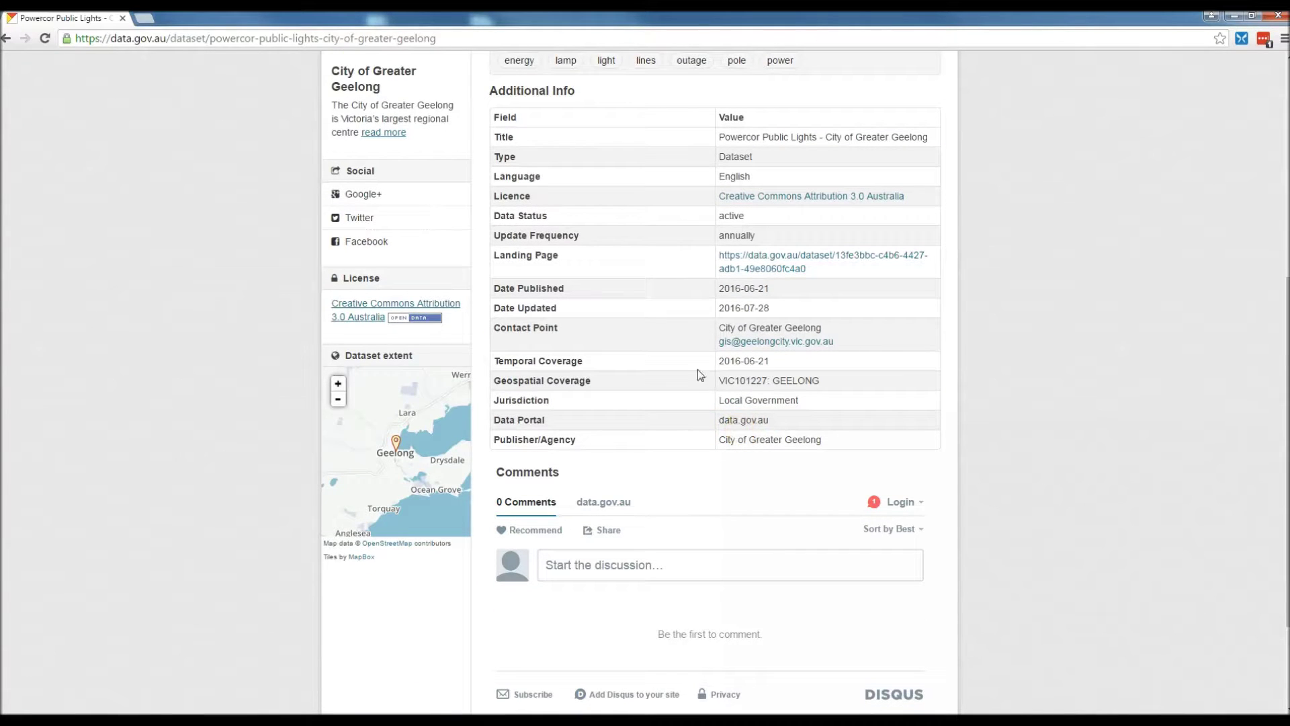
pyautogui.scroll(3, 820, 454)
pyautogui.scroll(2, 797, 386)
pyautogui.scroll(-3, 798, 386)
pyautogui.moveTo(410, 606)
pyautogui.mouseDown()
pyautogui.moveTo(434, 585)
pyautogui.moveTo(408, 603)
pyautogui.mouseUp()
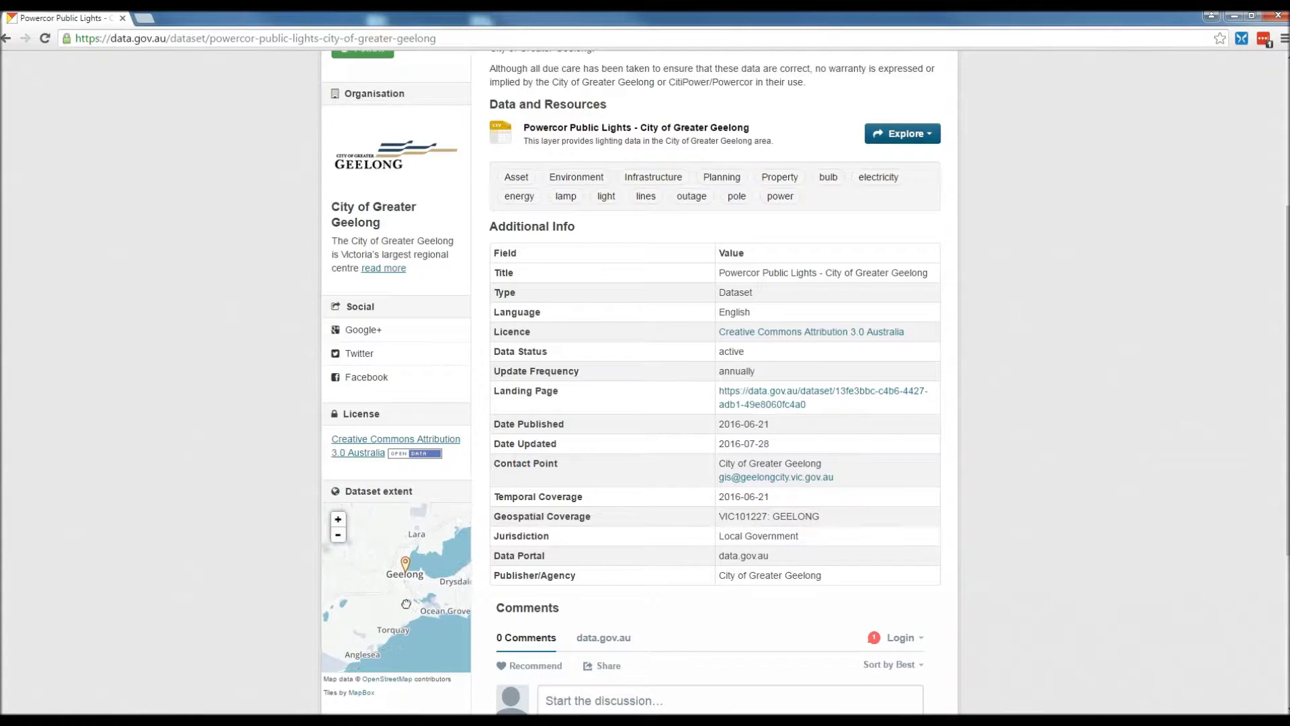
pyautogui.scroll(-1, 407, 579)
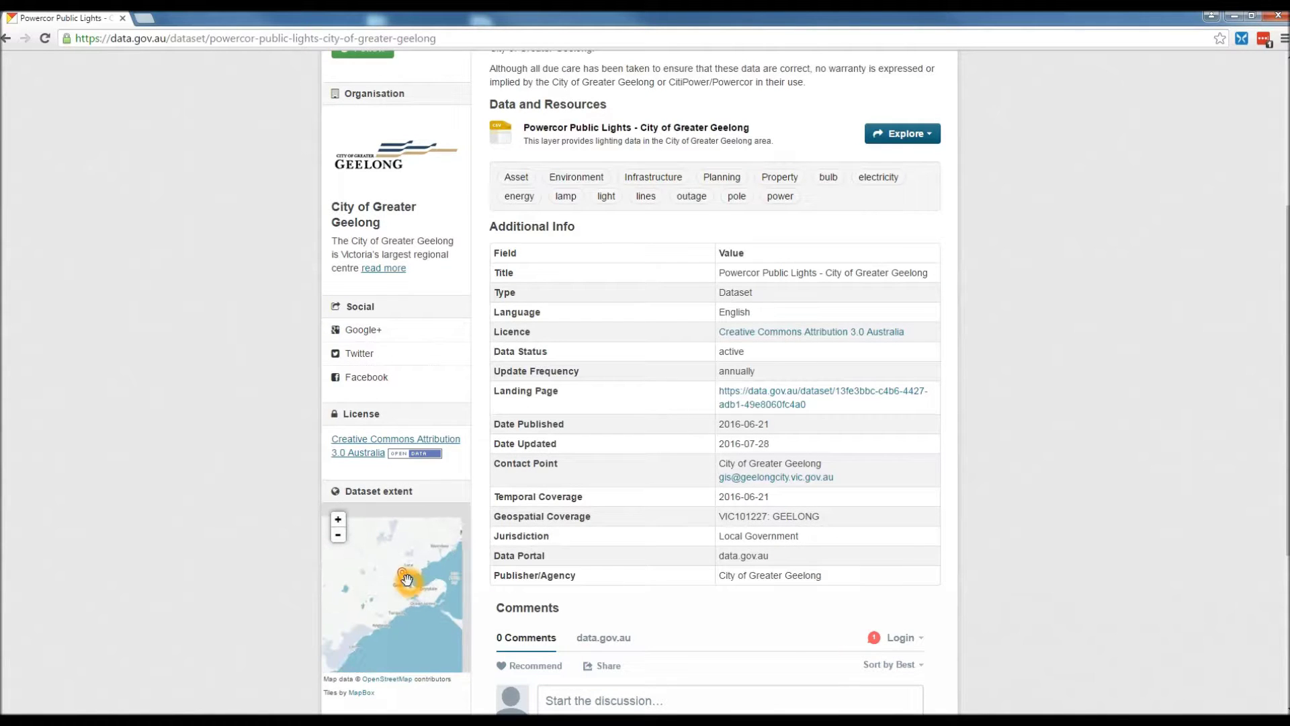
pyautogui.scroll(1, 1013, 314)
pyautogui.scroll(3, 1022, 314)
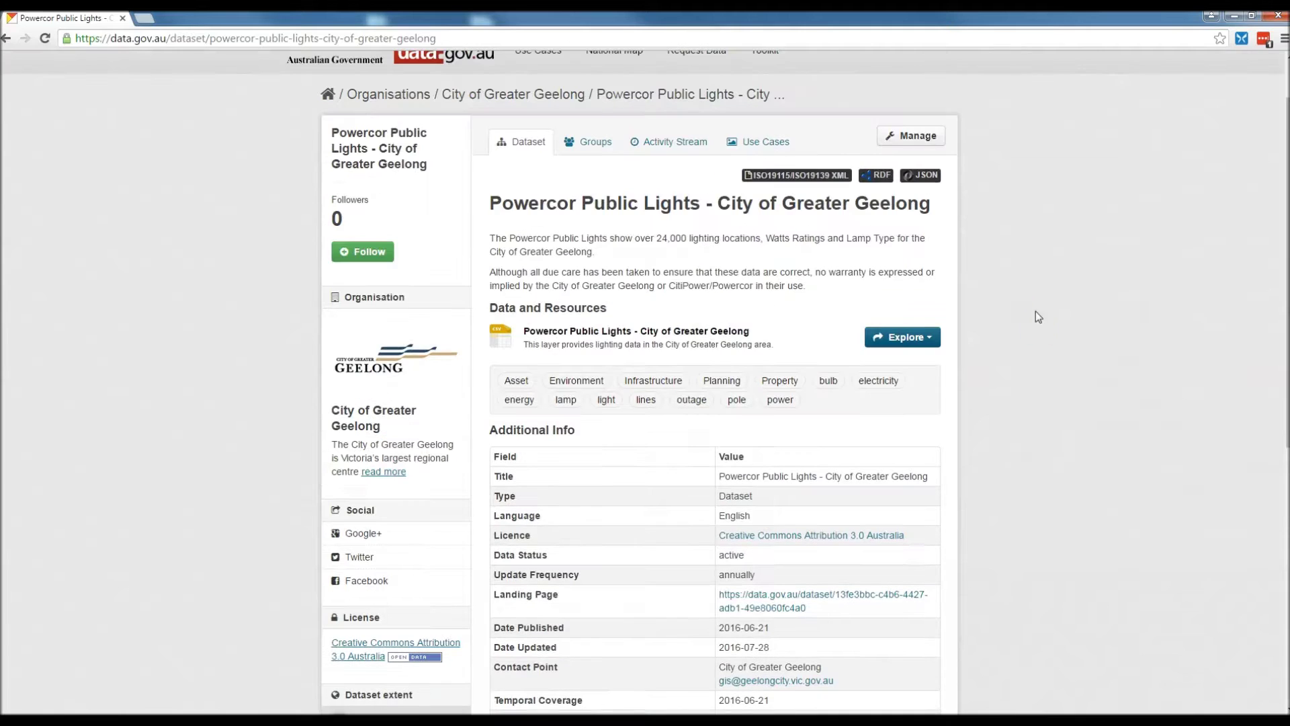
# - Reopen the dataset's metadata for editing and check the visibility options, keeping Public selected
pyautogui.click(911, 137)
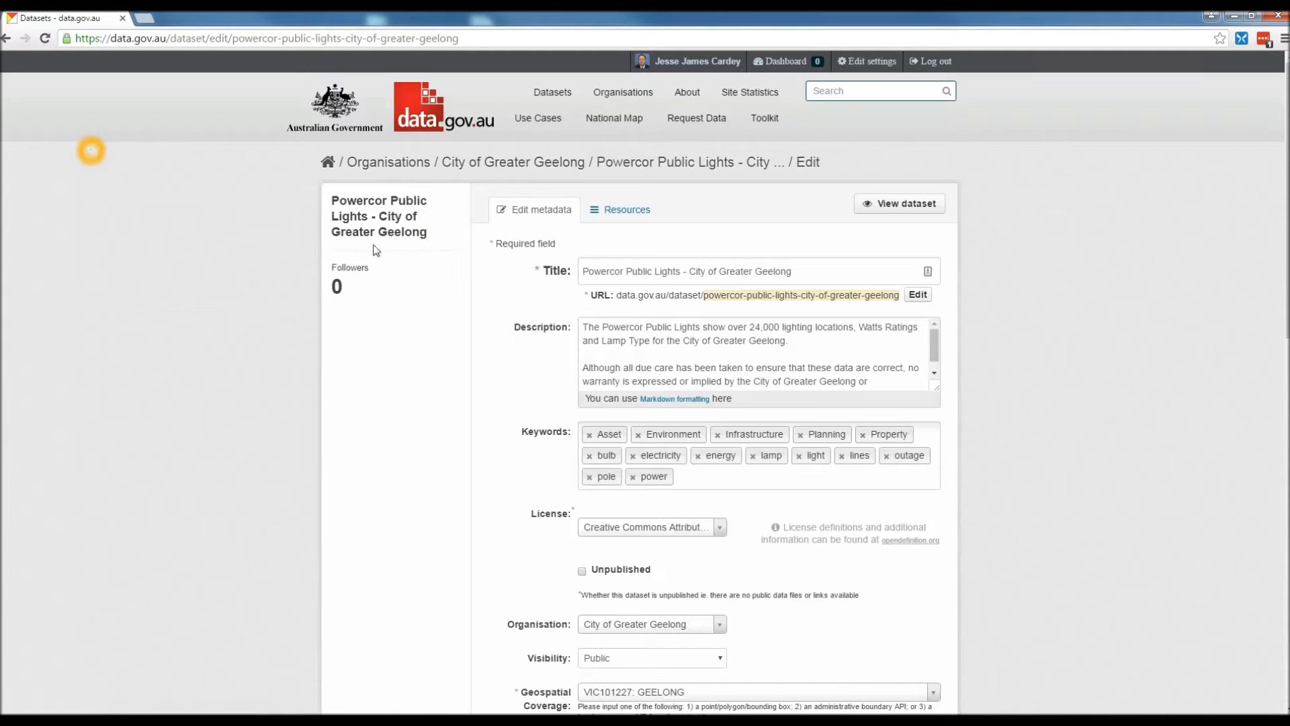
pyautogui.scroll(-1, 645, 336)
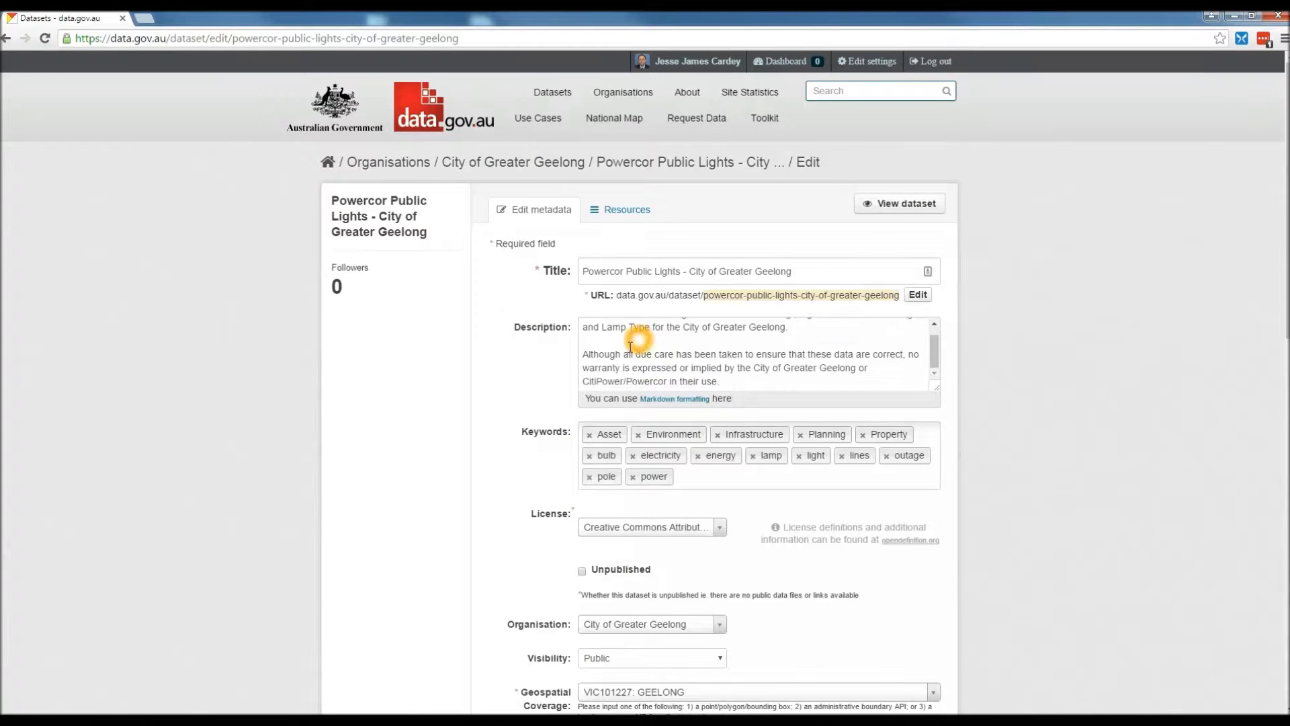
pyautogui.scroll(-2, 608, 363)
pyautogui.scroll(-1, 607, 364)
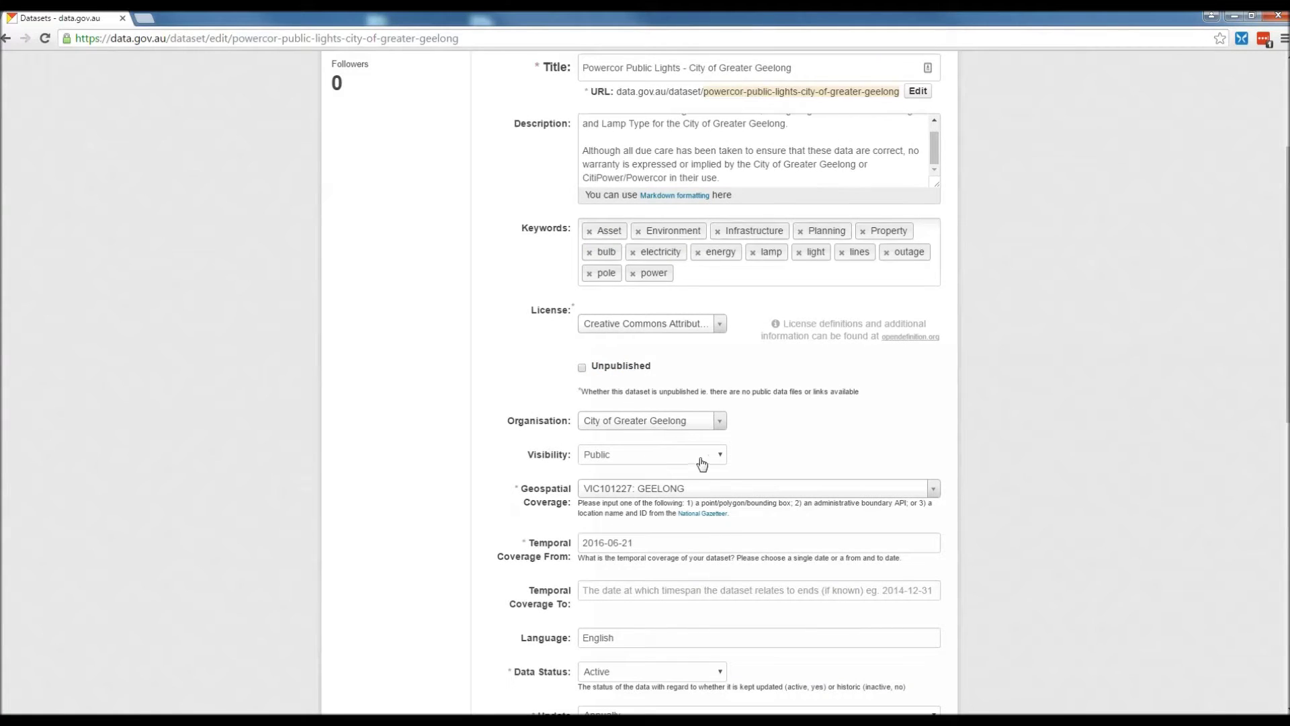
pyautogui.click(709, 457)
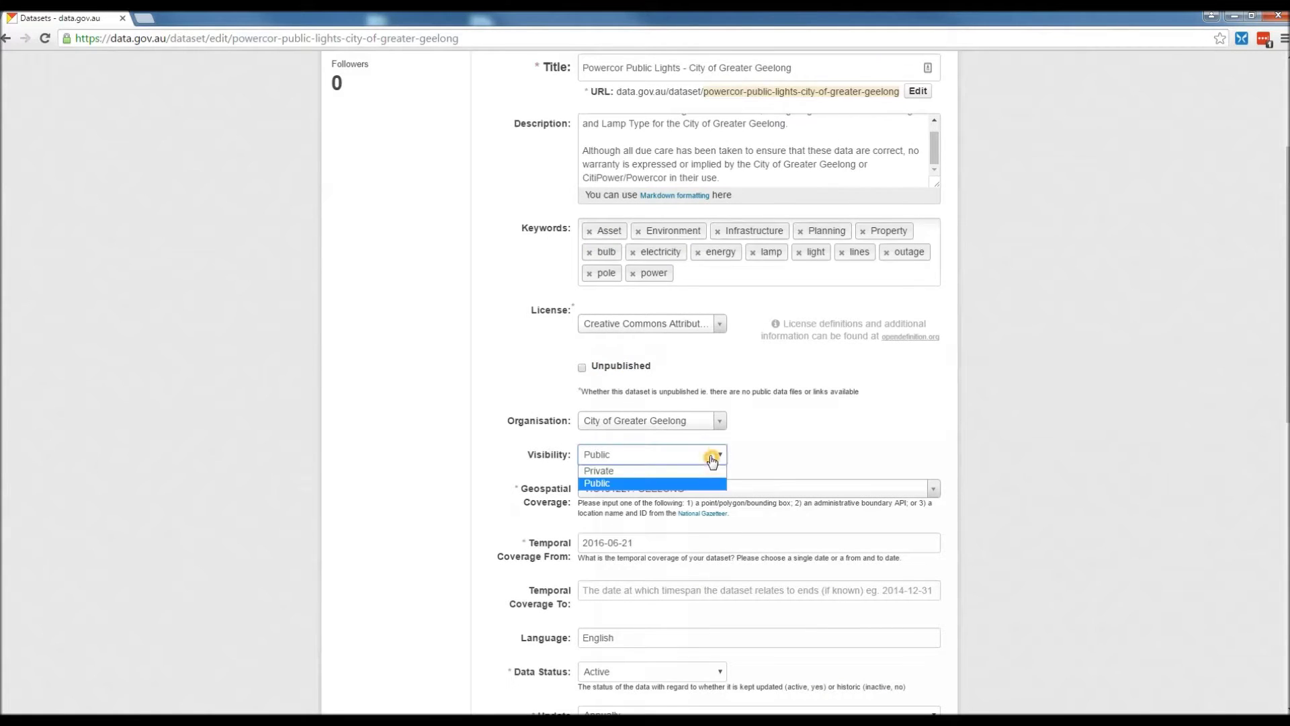
pyautogui.click(629, 485)
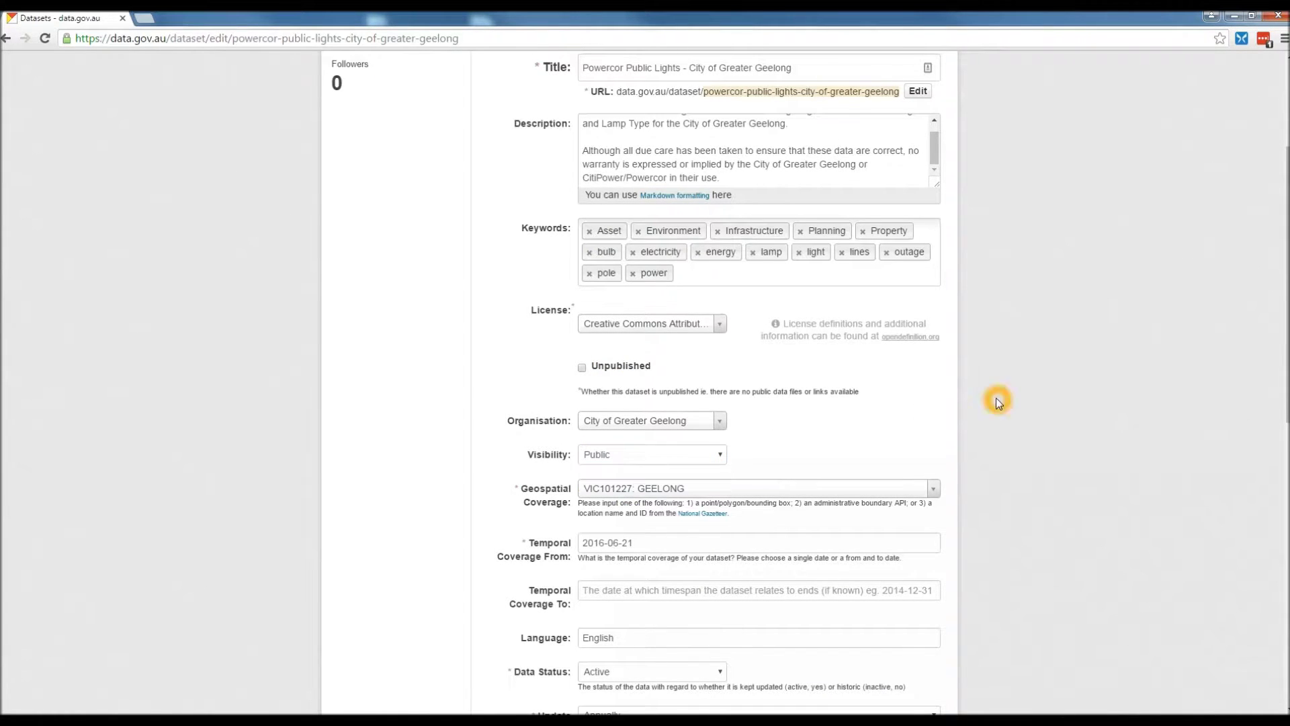
pyautogui.scroll(3, 994, 398)
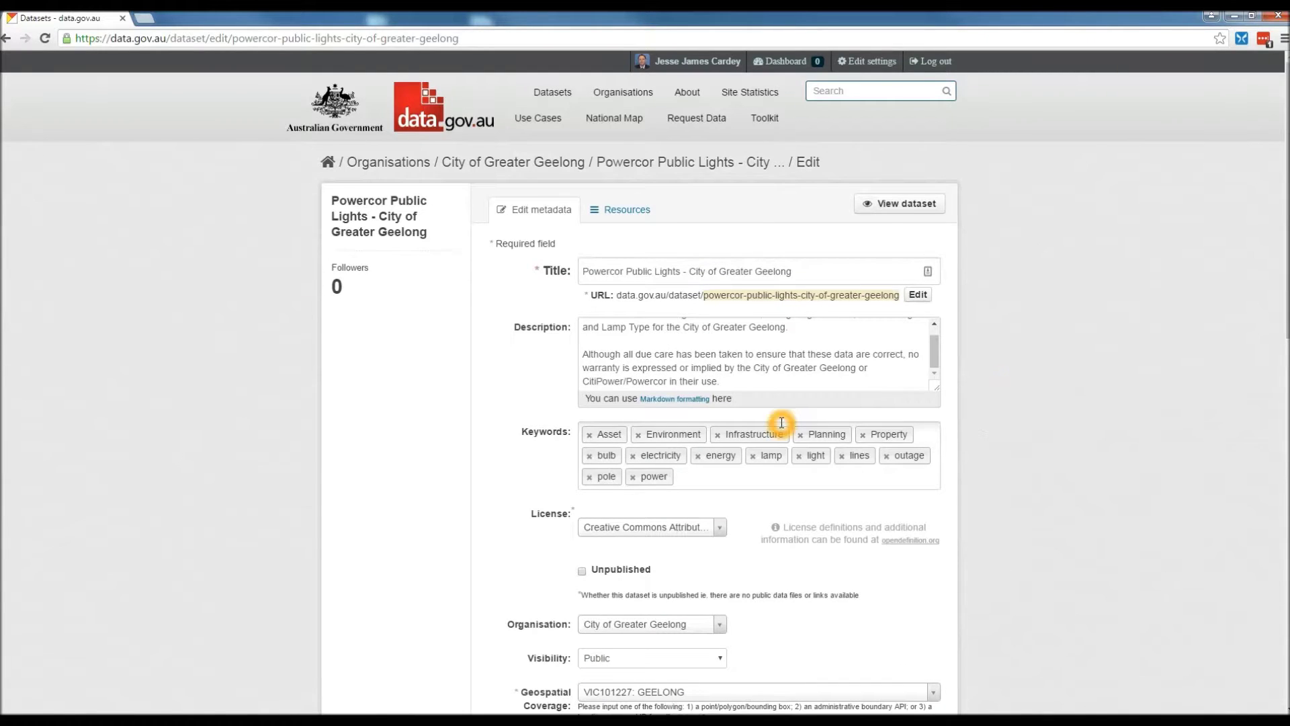
pyautogui.click(953, 383)
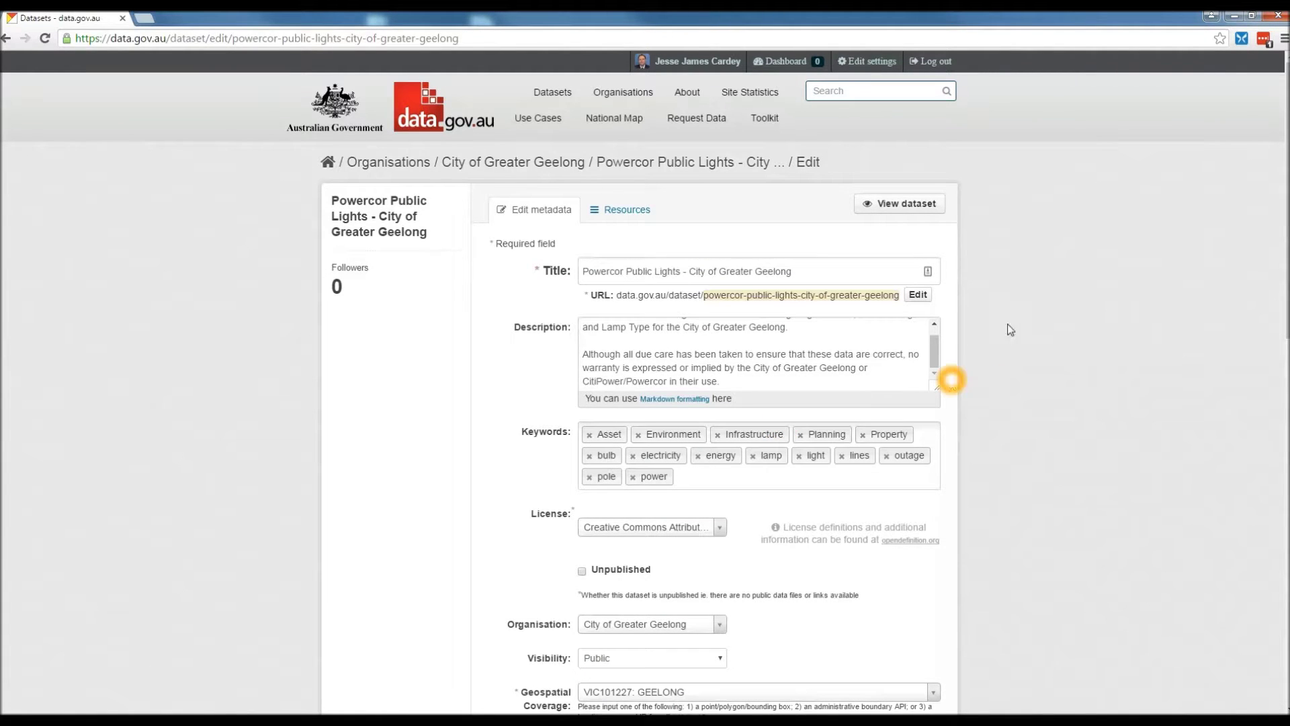
# - Look at the blank form for adding another resource and its format field, and return to the dataset page without adding one
pyautogui.click(608, 210)
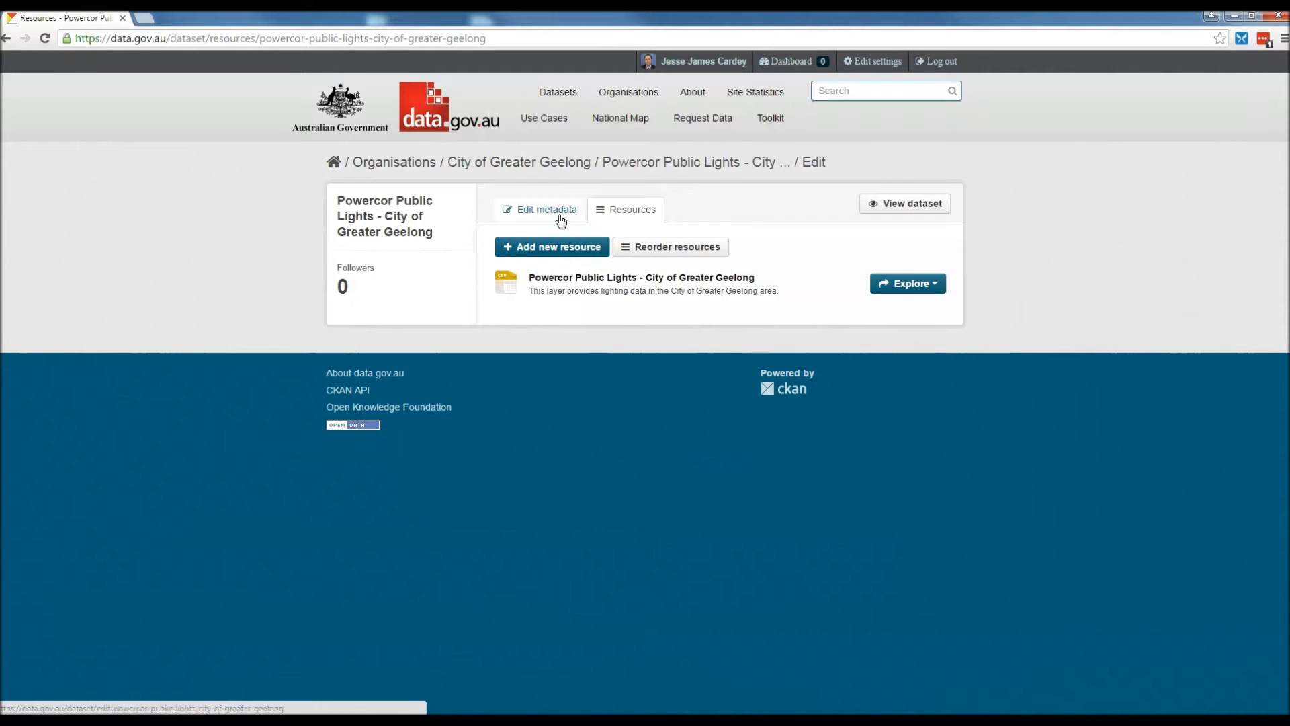
pyautogui.click(617, 212)
pyautogui.click(572, 253)
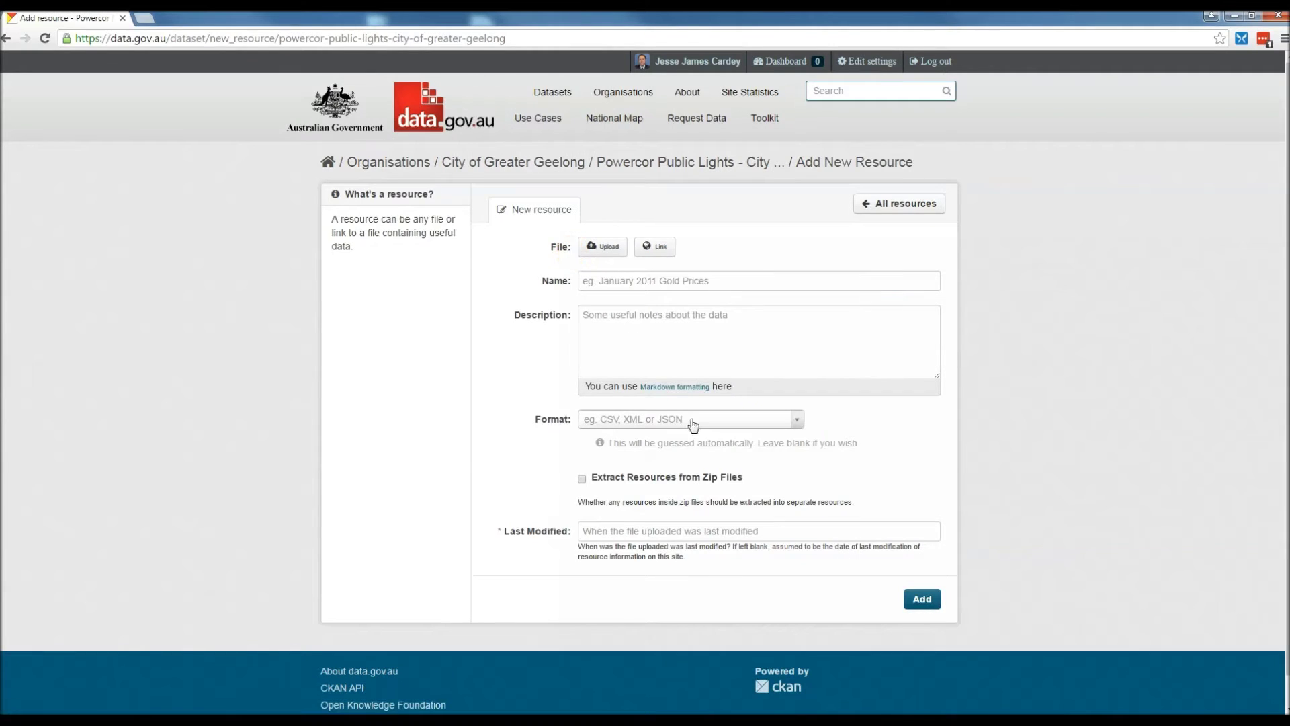
pyautogui.click(660, 422)
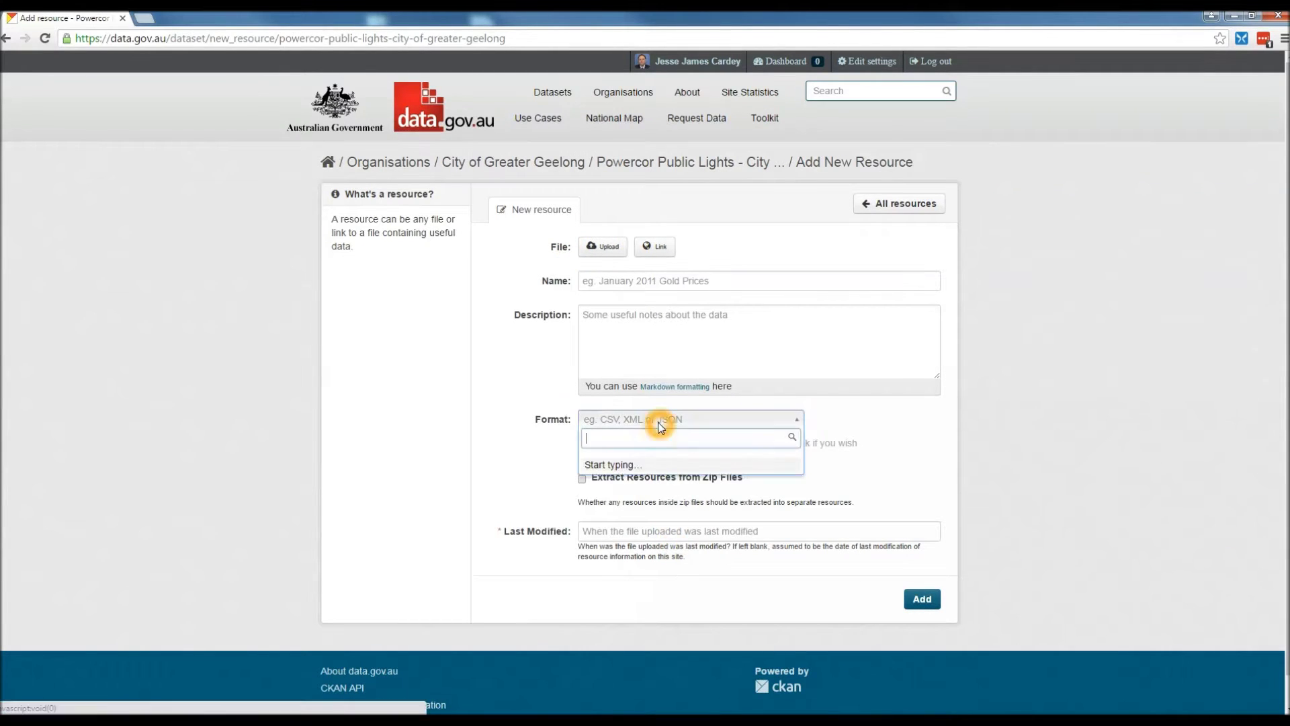
pyautogui.click(644, 435)
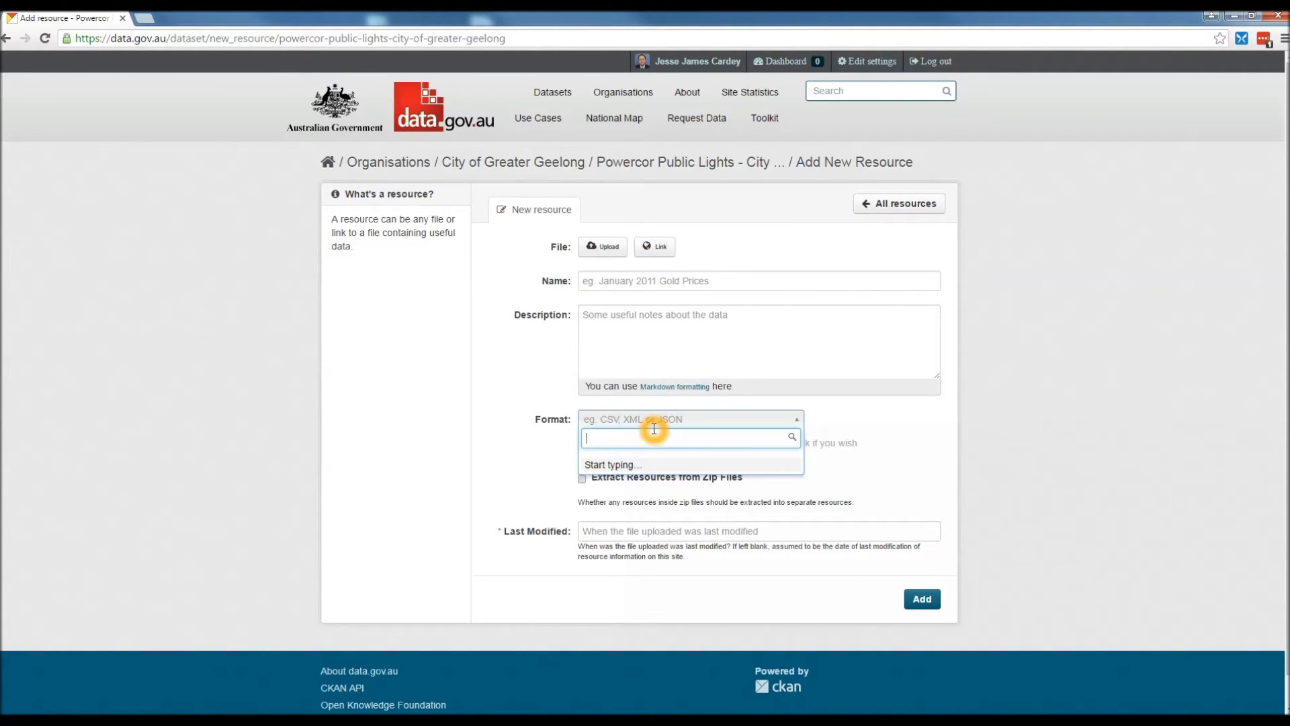
pyautogui.click(697, 164)
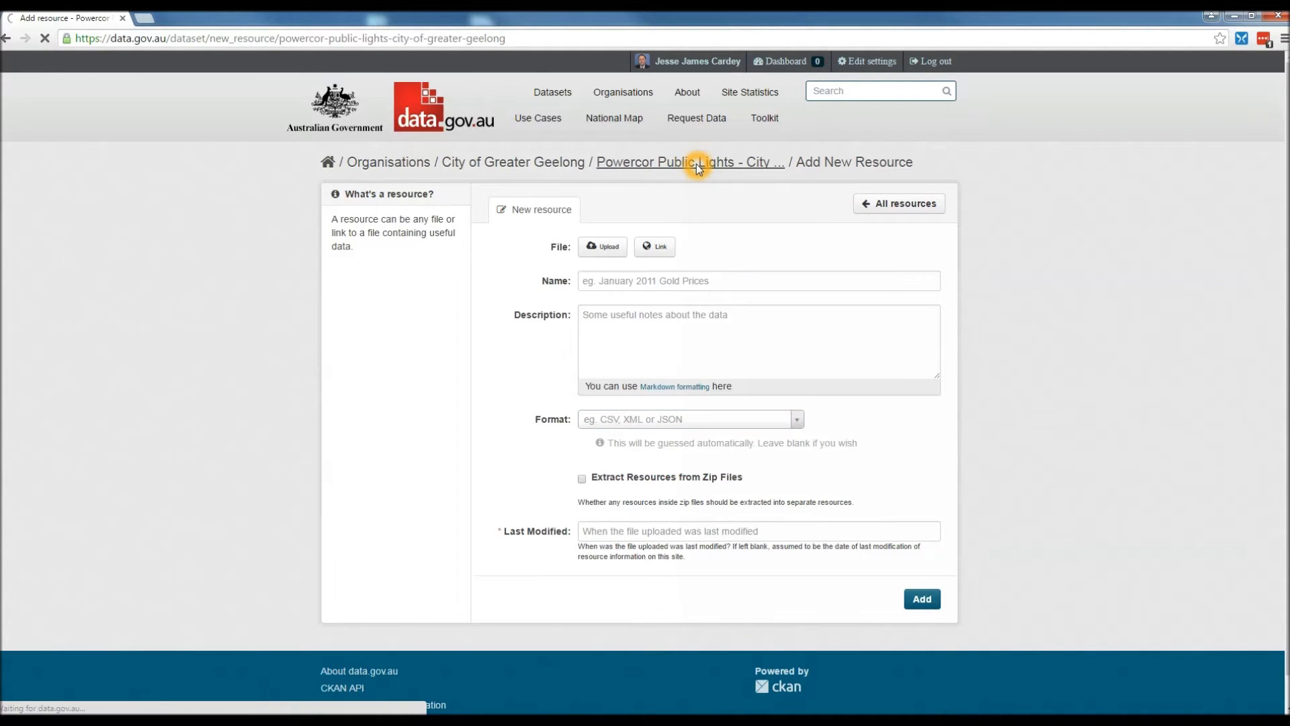